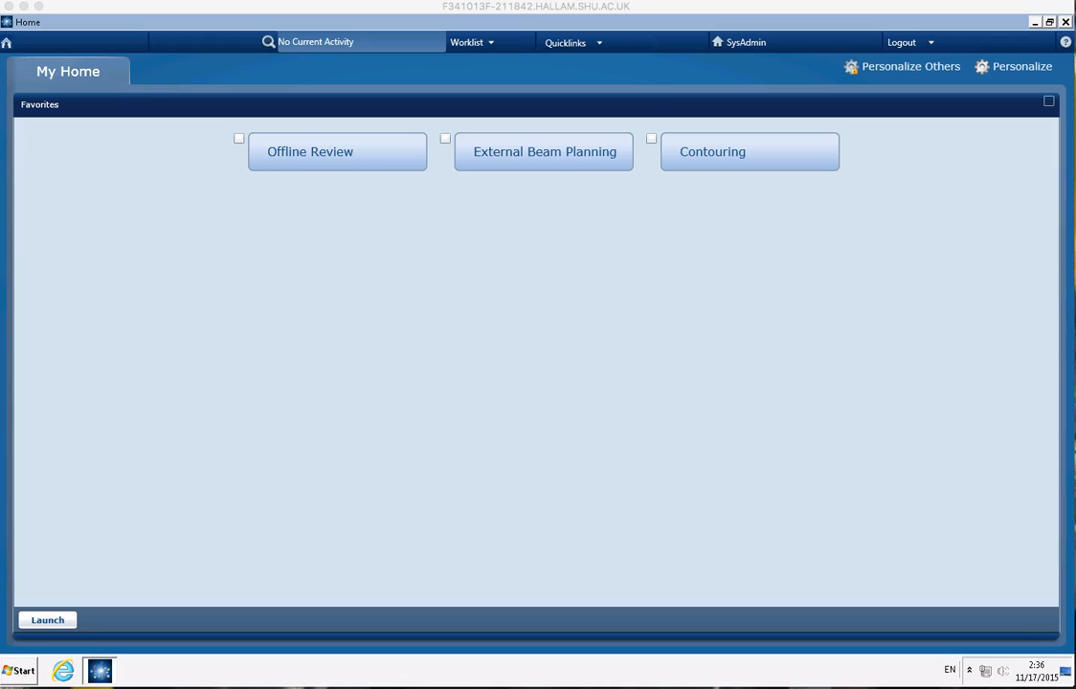
# Step: Open External Beam Planning from the Treatment Planning category
pyautogui.click(601, 45)
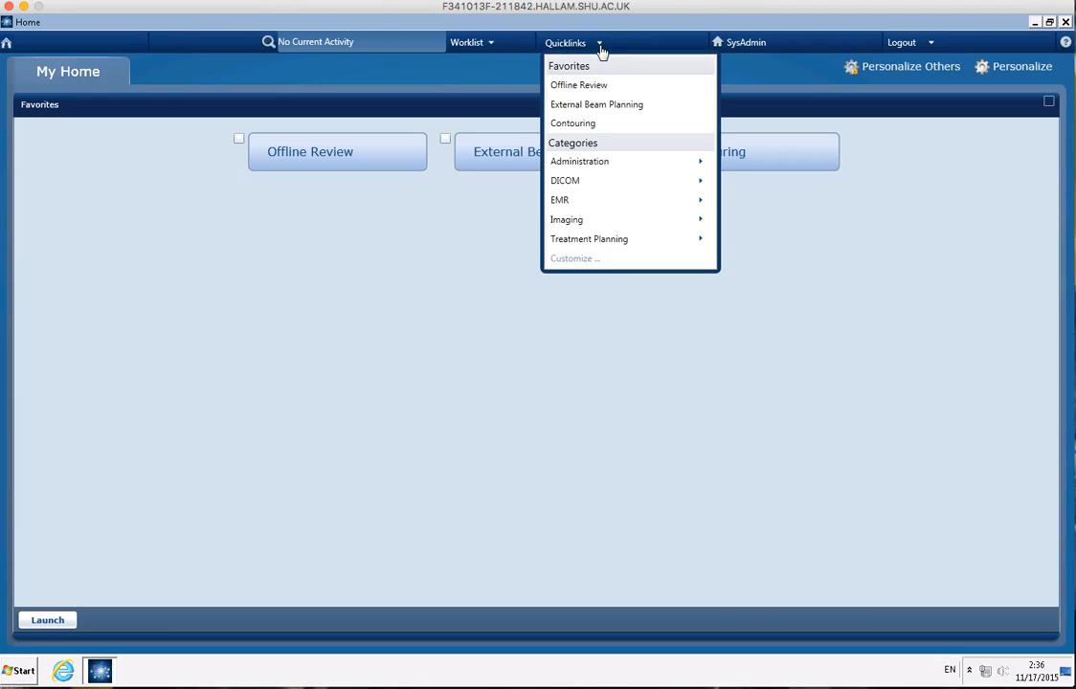
pyautogui.click(629, 240)
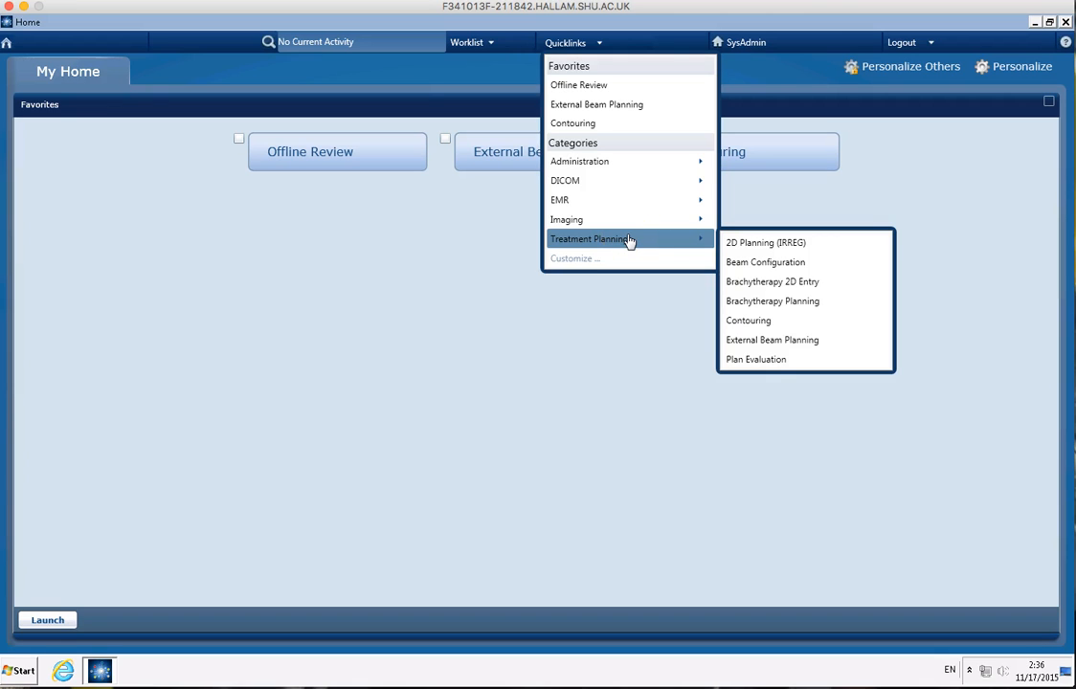
pyautogui.click(804, 343)
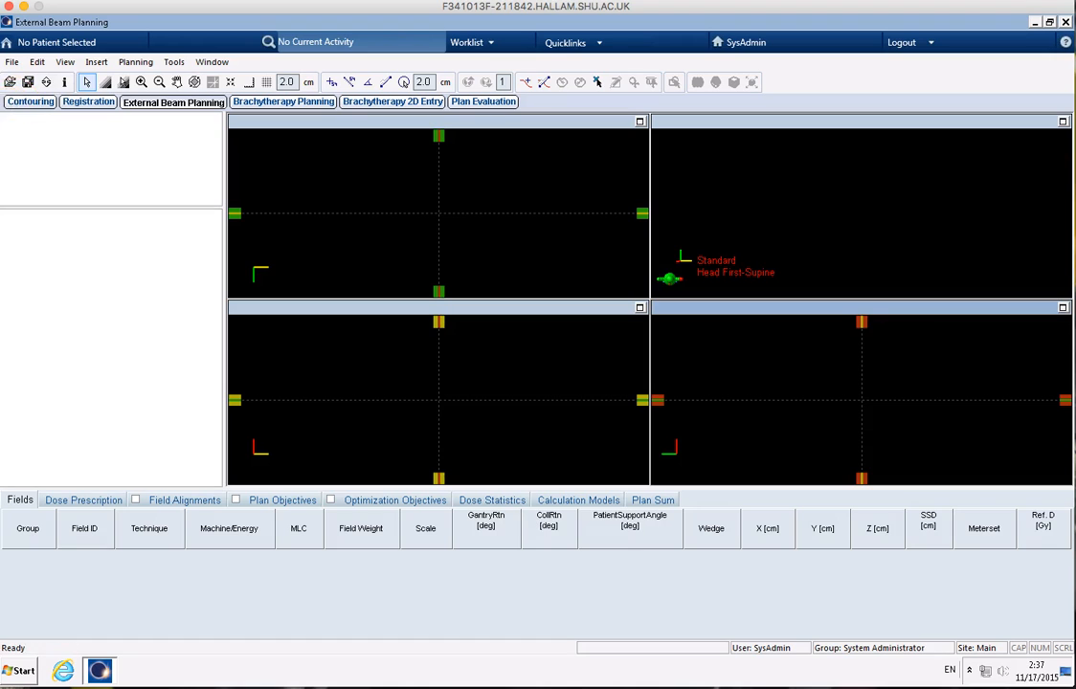
# Step: Search the patients by last name "Bsc" and open BScProstate1 without choosing any image or structure set
pyautogui.click(10, 83)
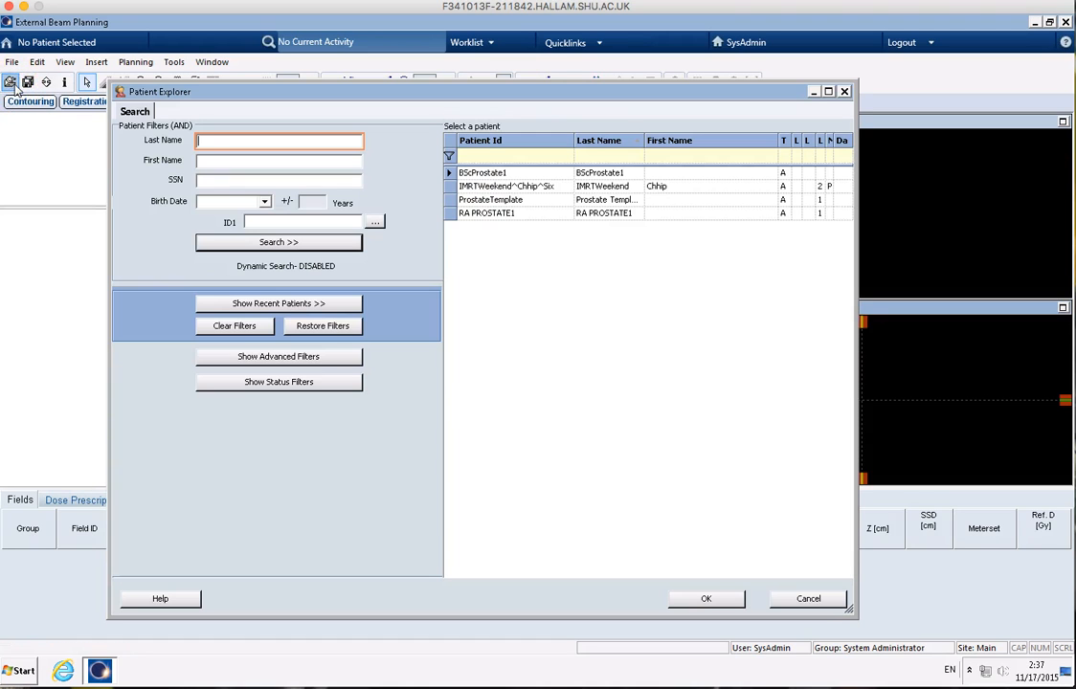
pyautogui.click(274, 143)
pyautogui.write('Bsc')
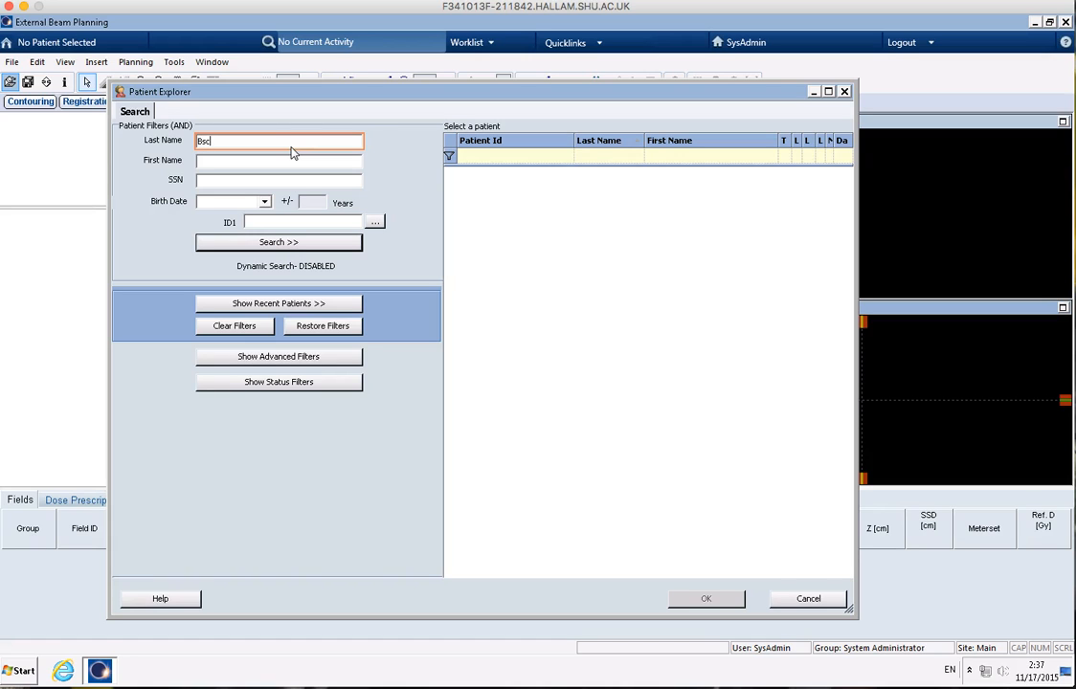
pyautogui.press('Return')
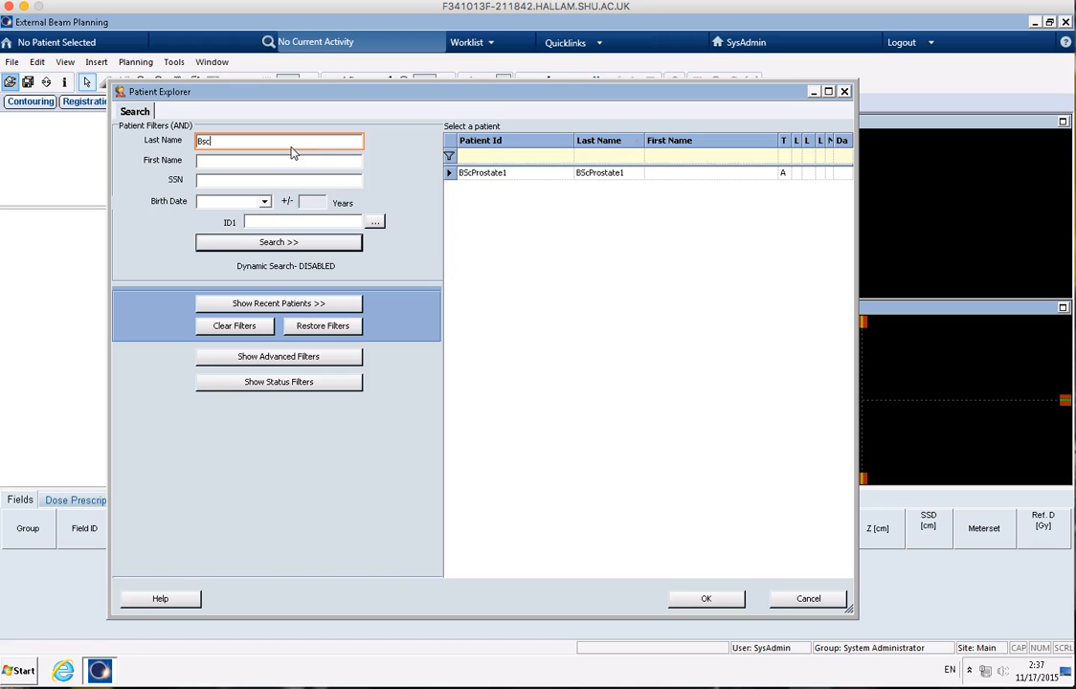
pyautogui.doubleClick(534, 173)
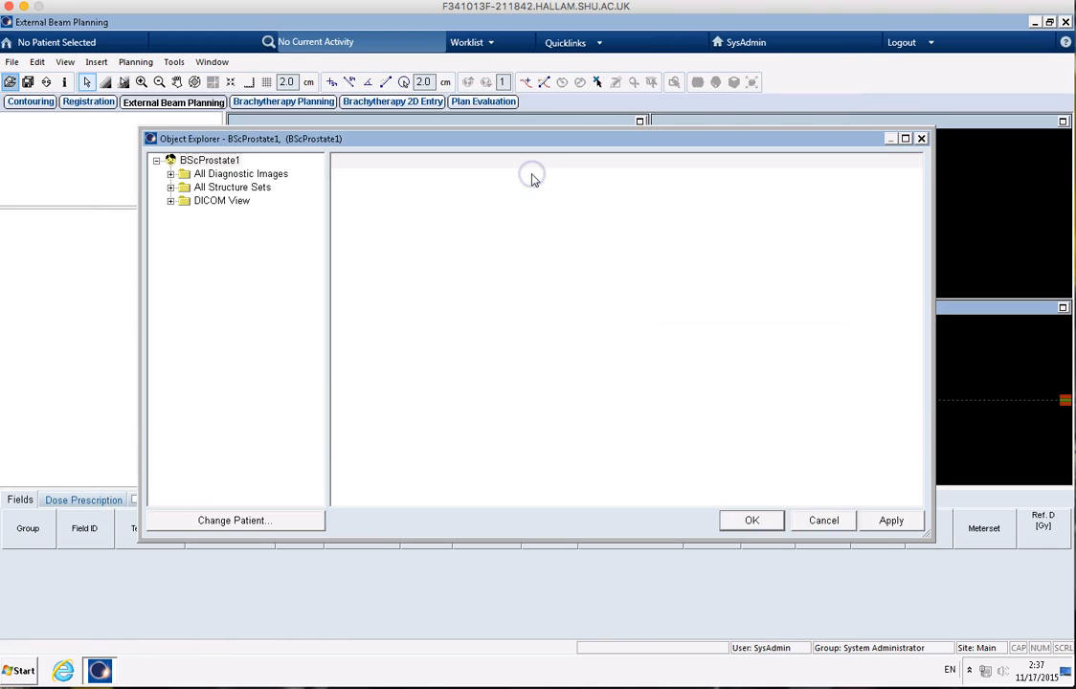
pyautogui.click(752, 520)
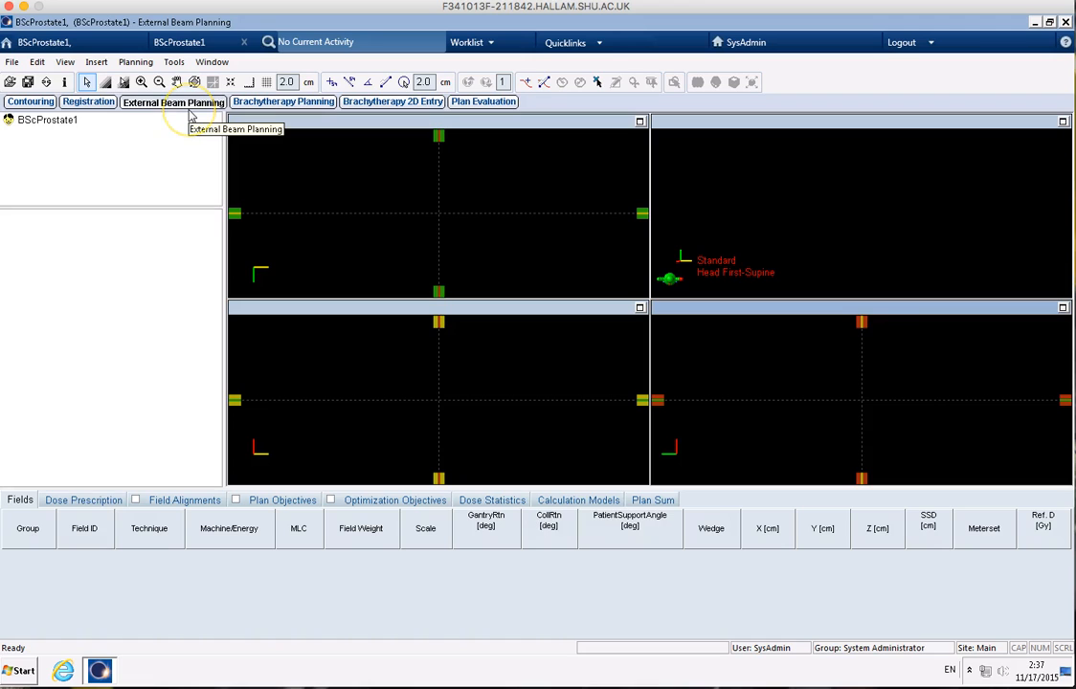
pyautogui.click(213, 62)
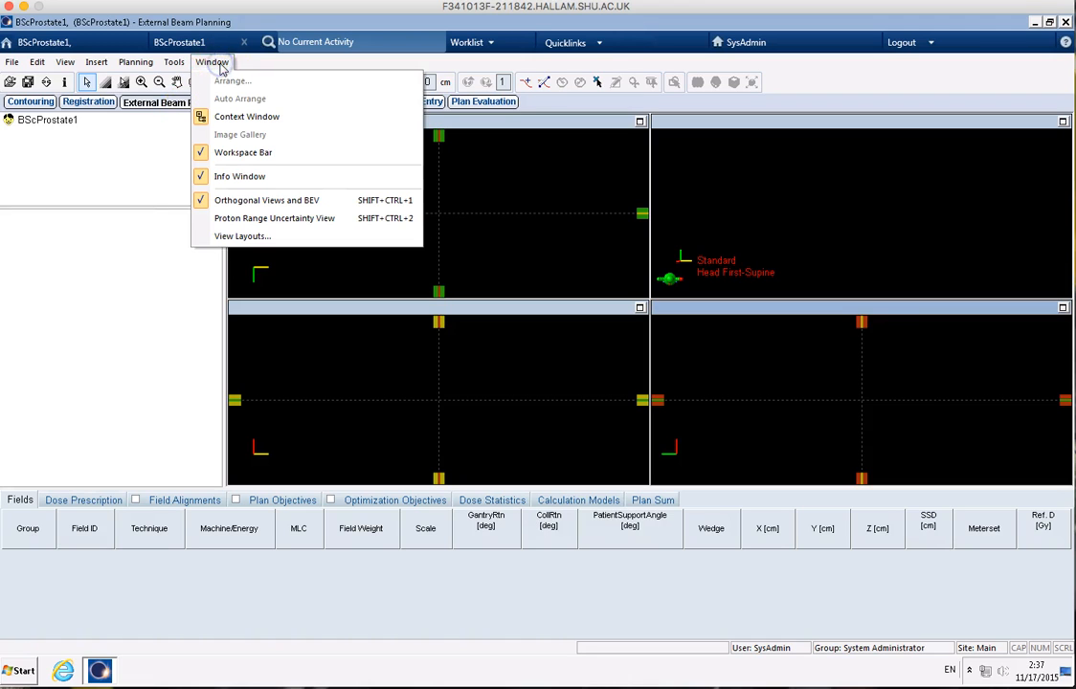
pyautogui.click(221, 161)
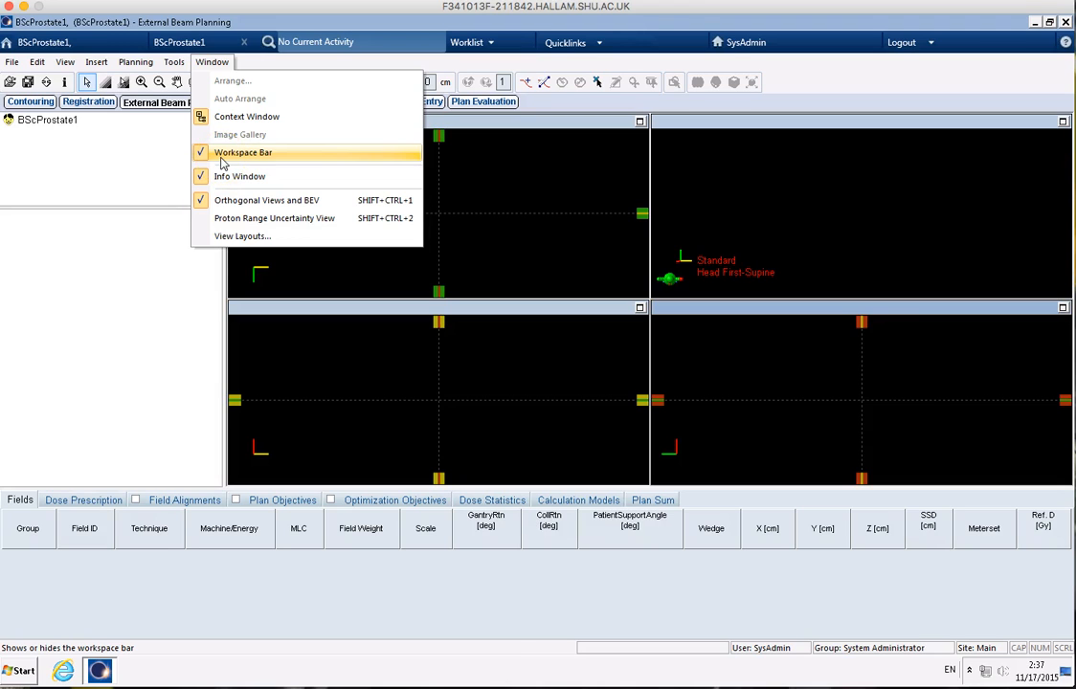
pyautogui.click(128, 151)
pyautogui.click(76, 134)
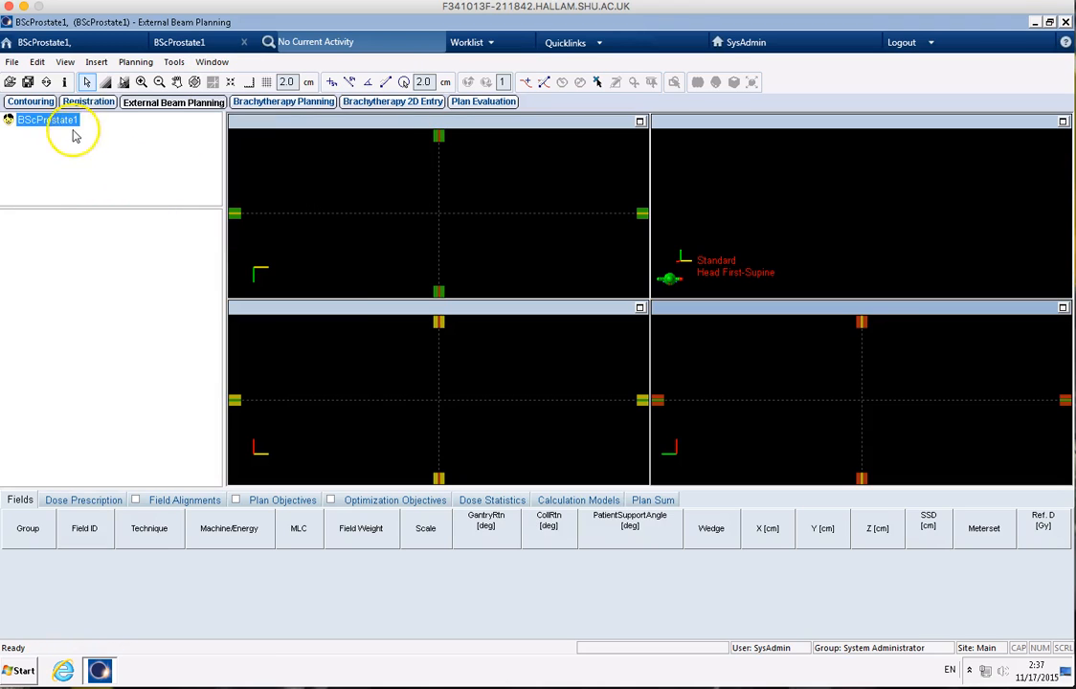
# Step: In the Contouring workspace, create a new phantom image set with 1 image plane and a plane separation of 1 cm
pyautogui.click(32, 103)
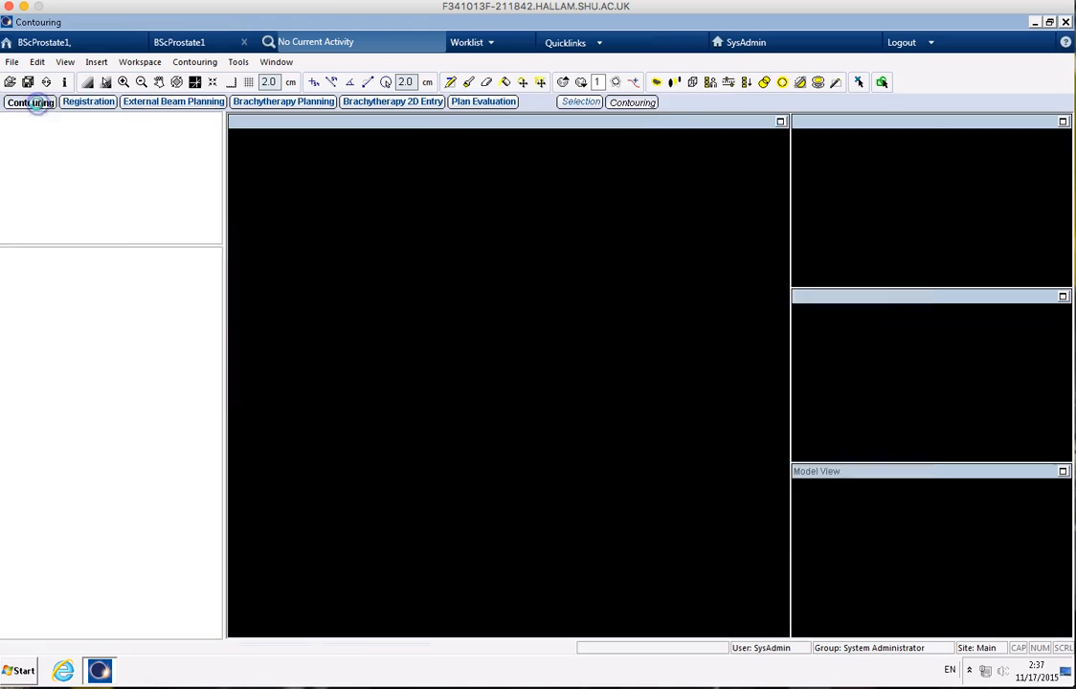
pyautogui.click(771, 520)
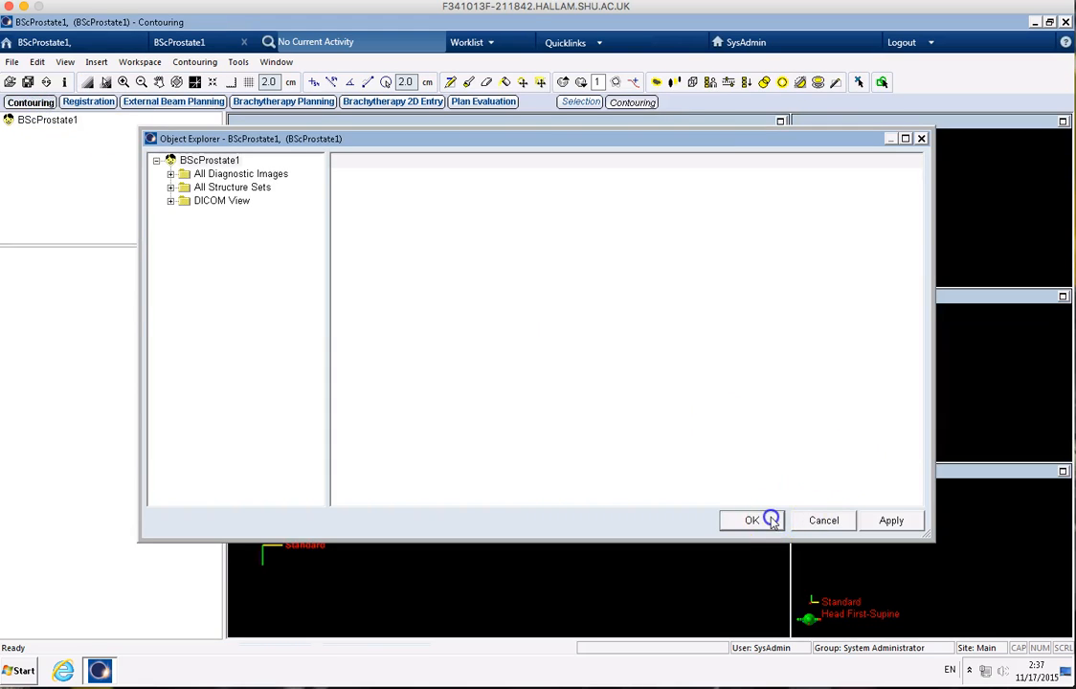
pyautogui.click(92, 63)
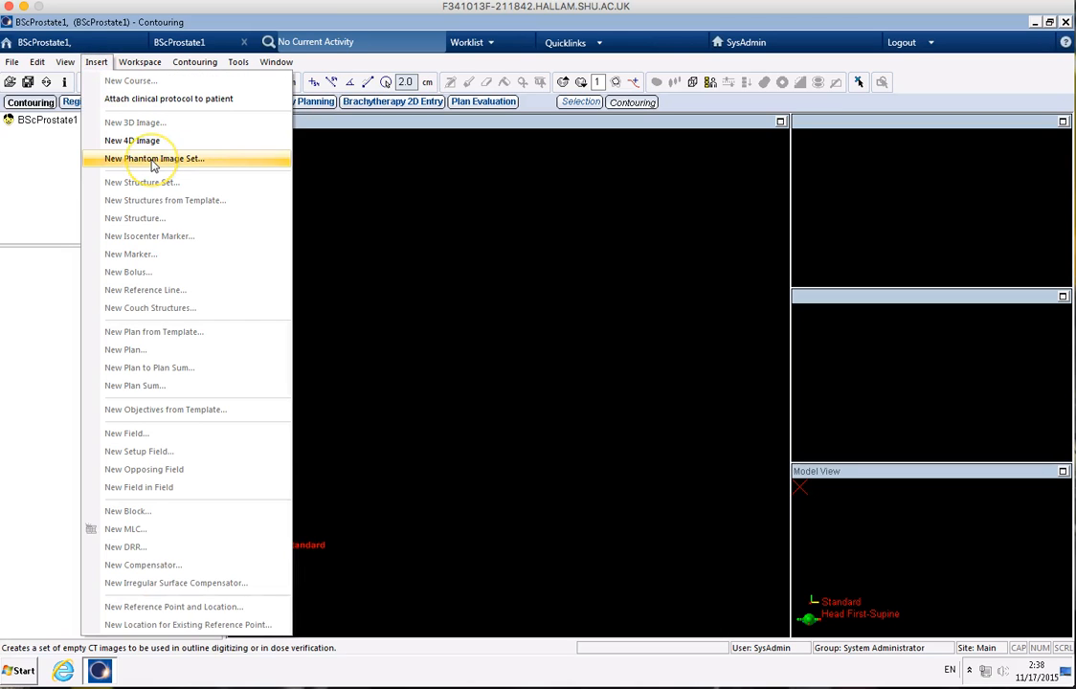
pyautogui.click(151, 160)
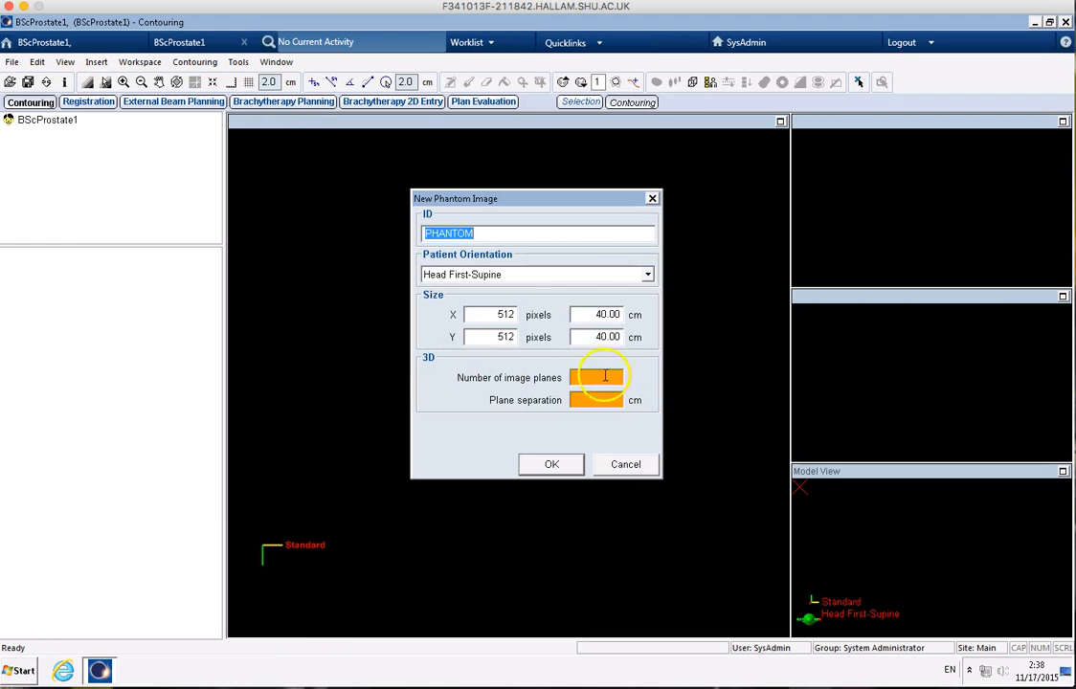
pyautogui.click(600, 376)
pyautogui.write('1')
pyautogui.click(602, 400)
pyautogui.write('1')
pyautogui.click(567, 463)
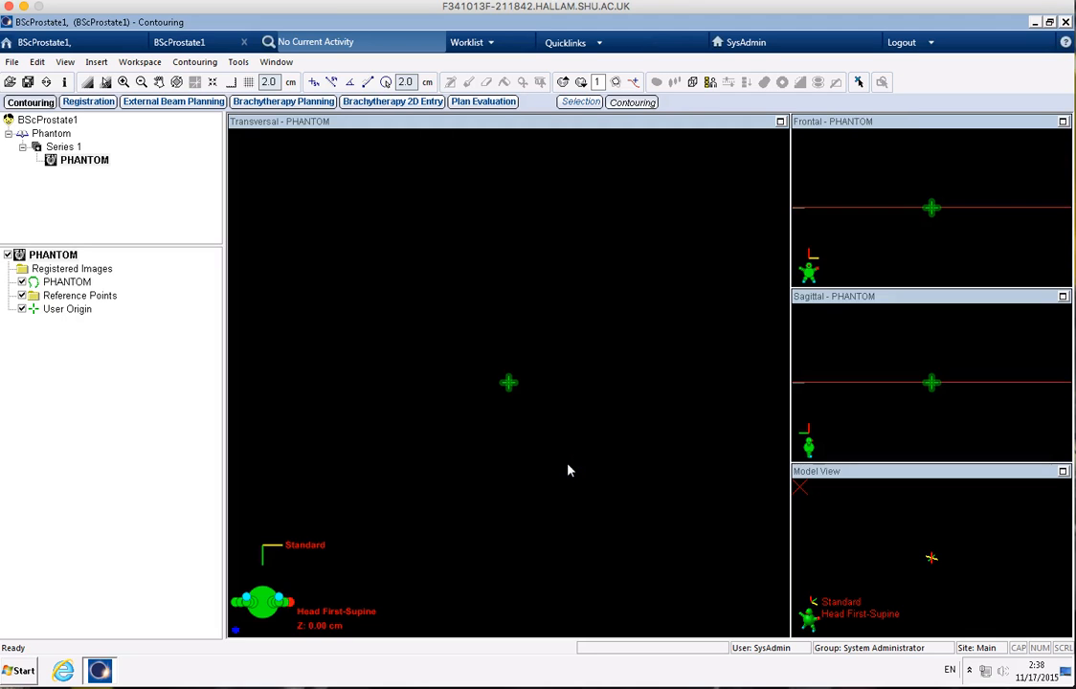
# Step: Save the phantom, return to External Beam Planning and create Plan1 with no target volume in the Head First-Supine position
pyautogui.click(195, 103)
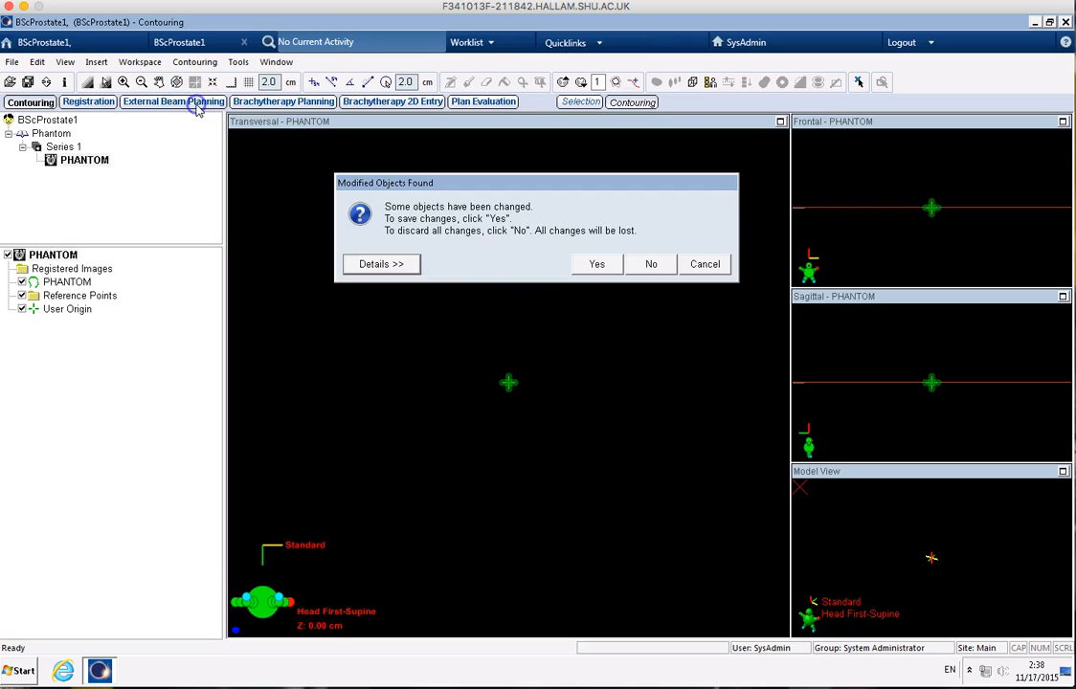
pyautogui.click(603, 265)
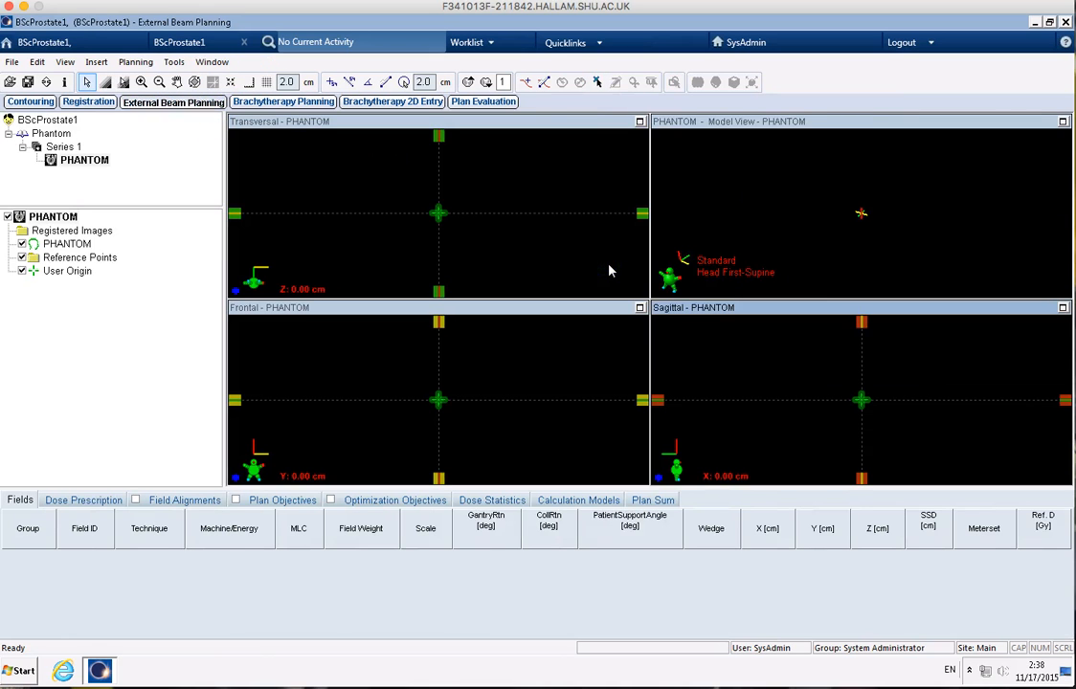
pyautogui.click(97, 62)
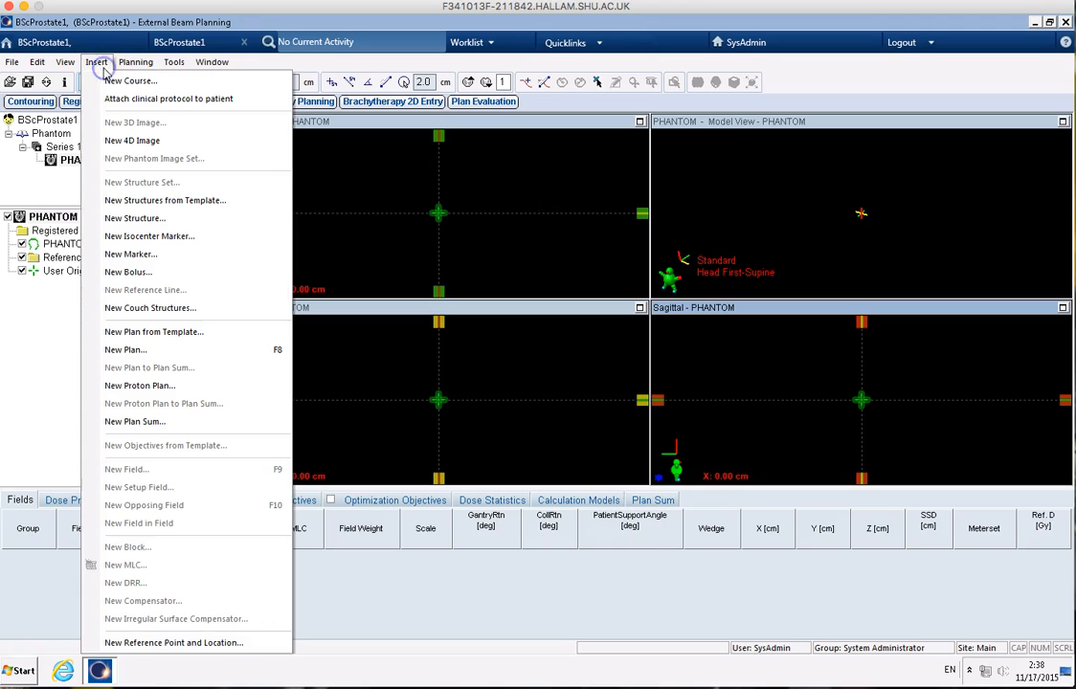
pyautogui.click(144, 352)
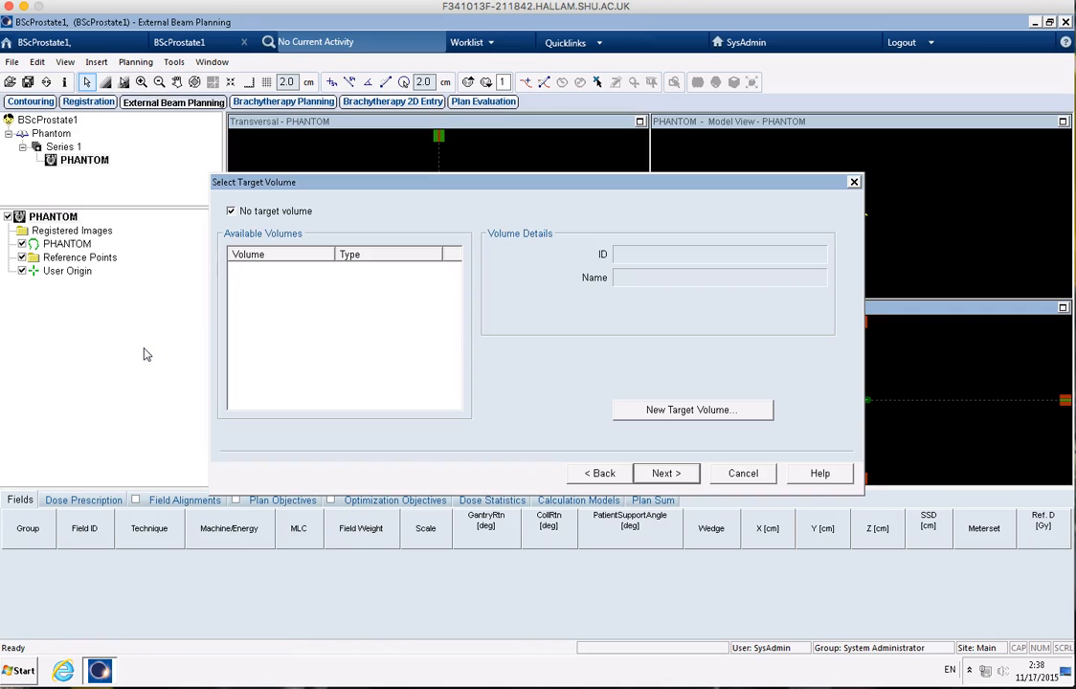
pyautogui.click(667, 473)
pyautogui.click(670, 474)
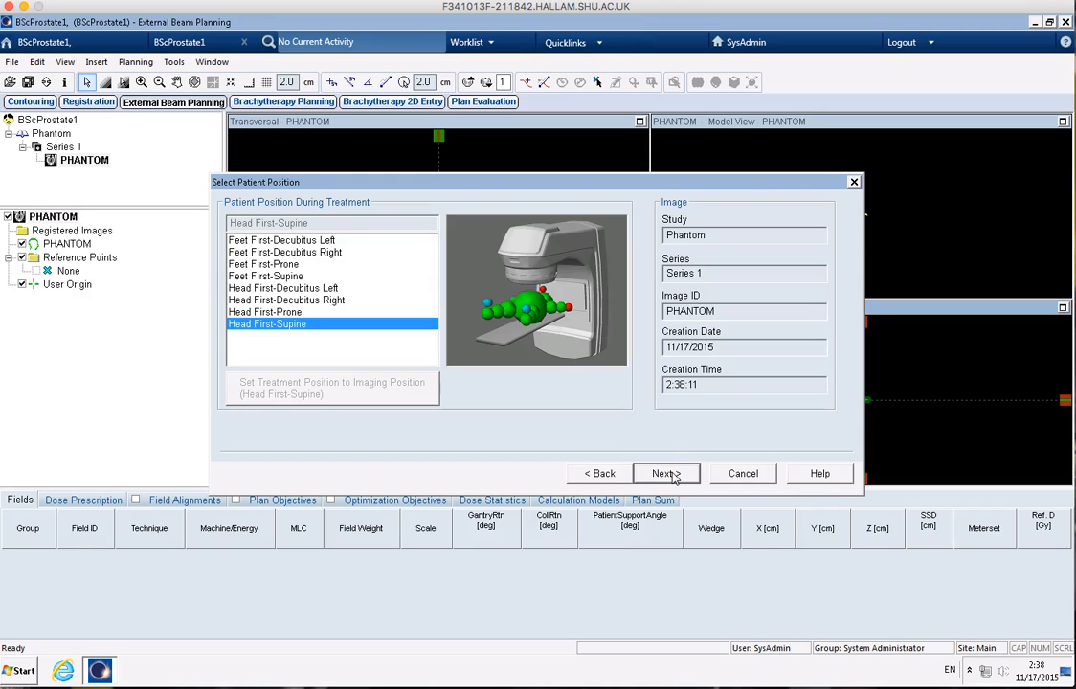
pyautogui.click(668, 473)
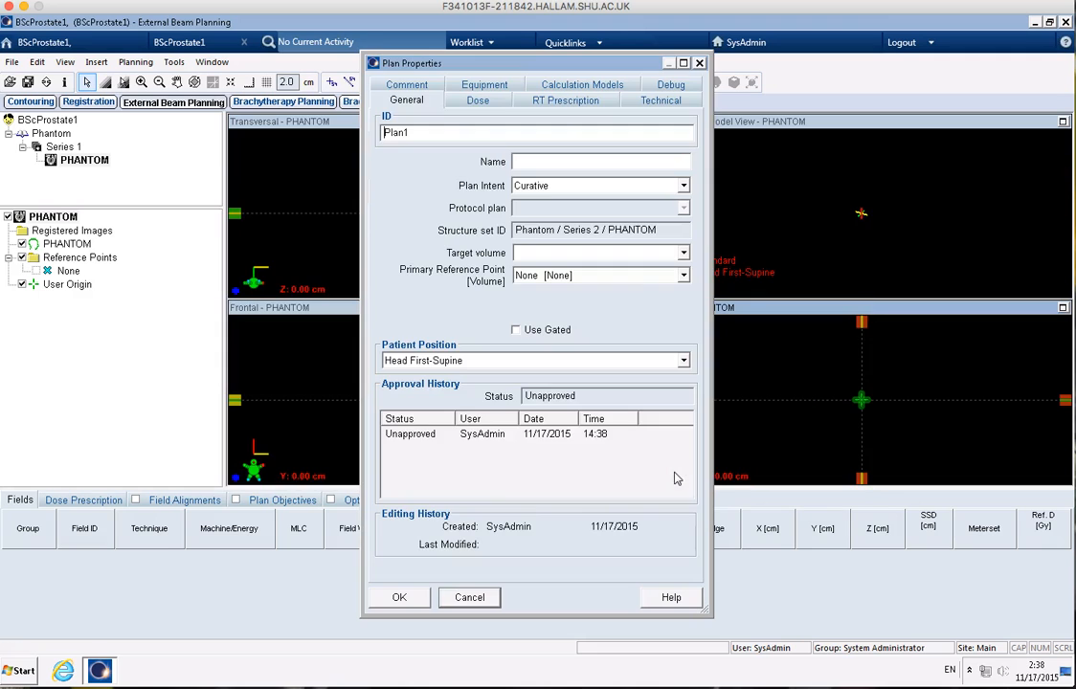
pyautogui.click(403, 603)
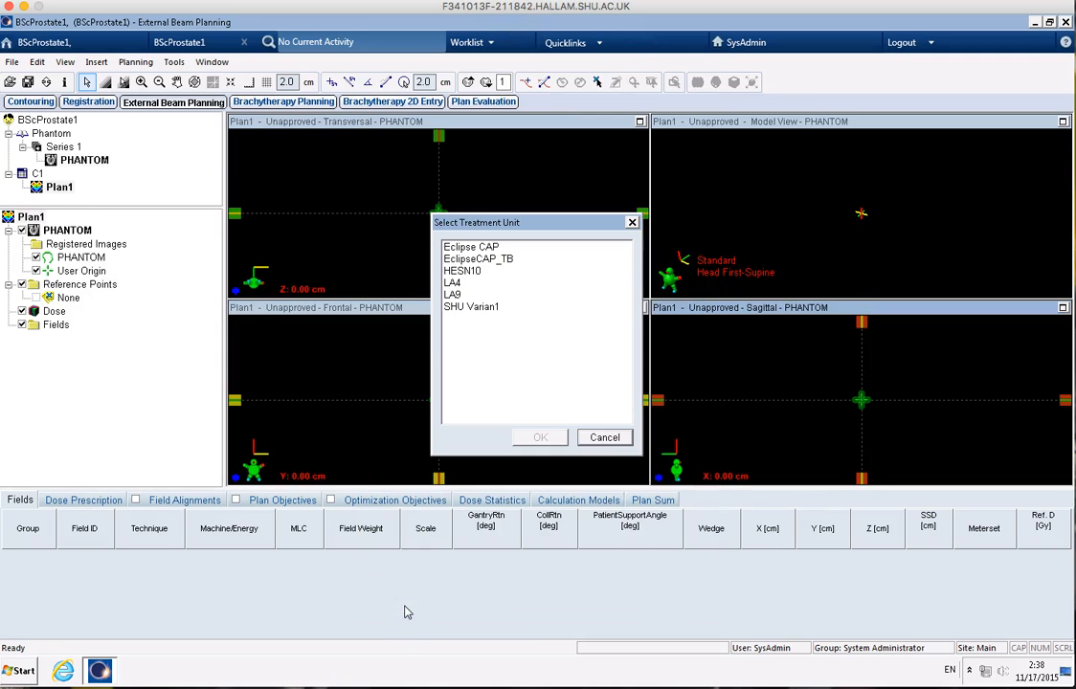
# Step: Assign the SHU Varian1 treatment unit to the plan and accept Field 1 with 6X energy and a 400 MU/min dose rate
pyautogui.click(491, 315)
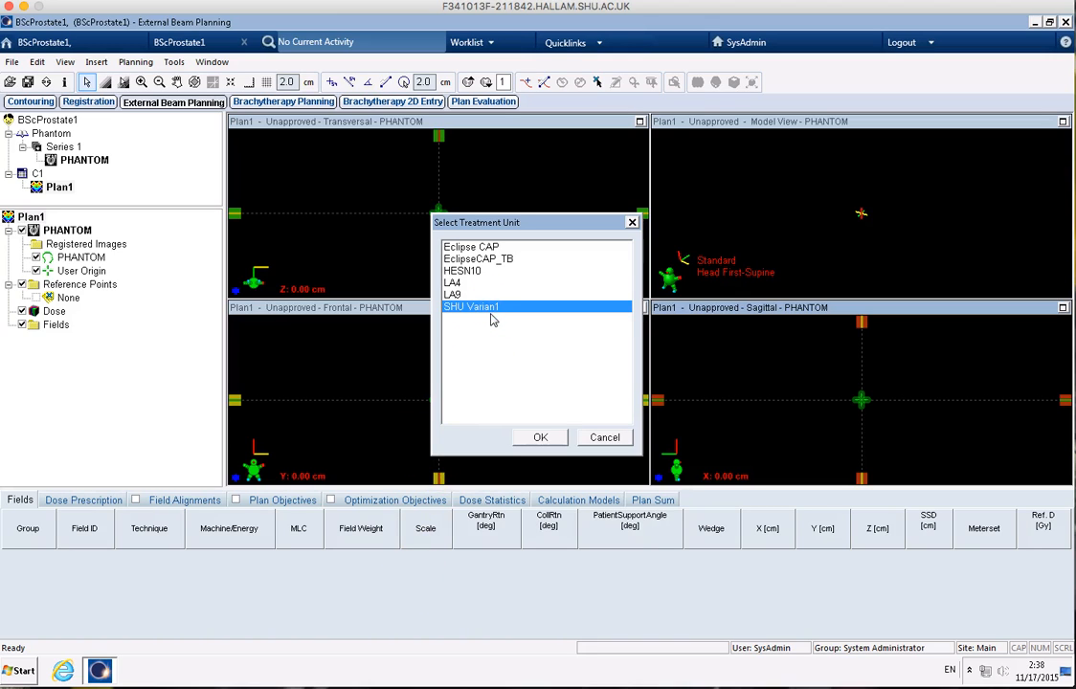
pyautogui.click(534, 437)
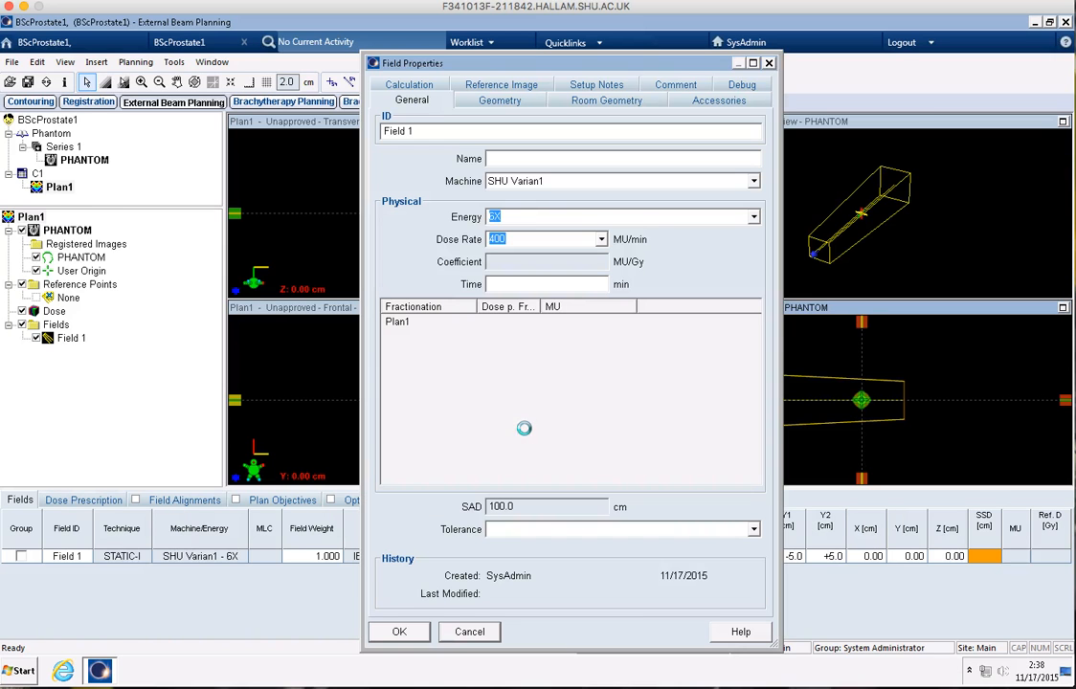
pyautogui.click(412, 633)
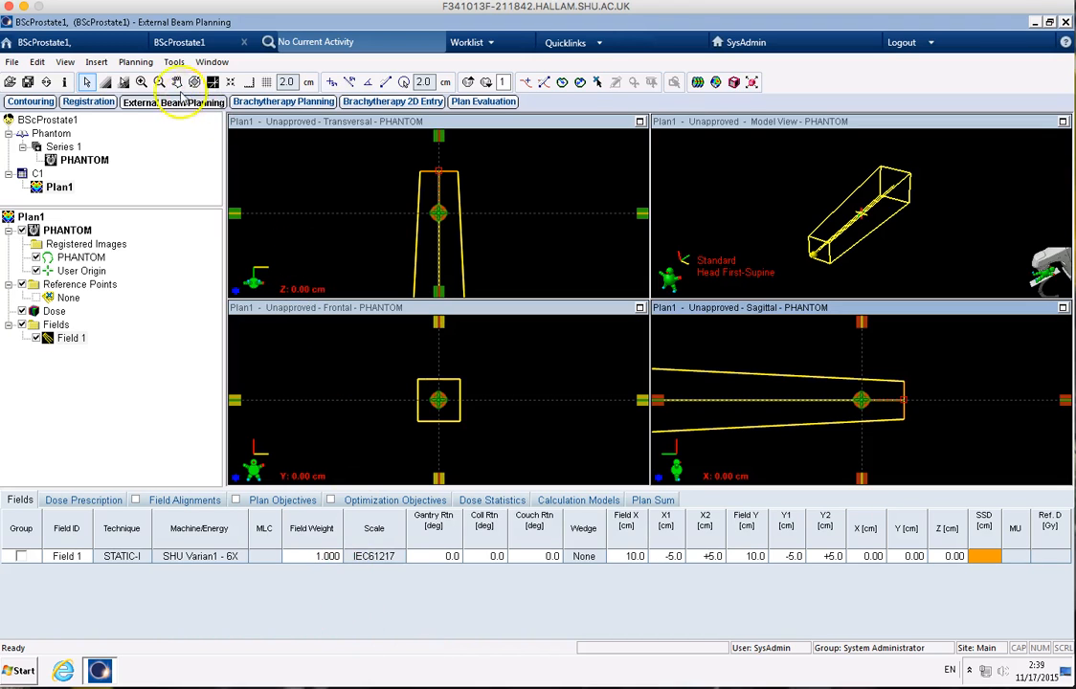
# Step: Start a verification plan in course C1 and bring up the patient search for choosing another patient's verification structure set
pyautogui.click(135, 62)
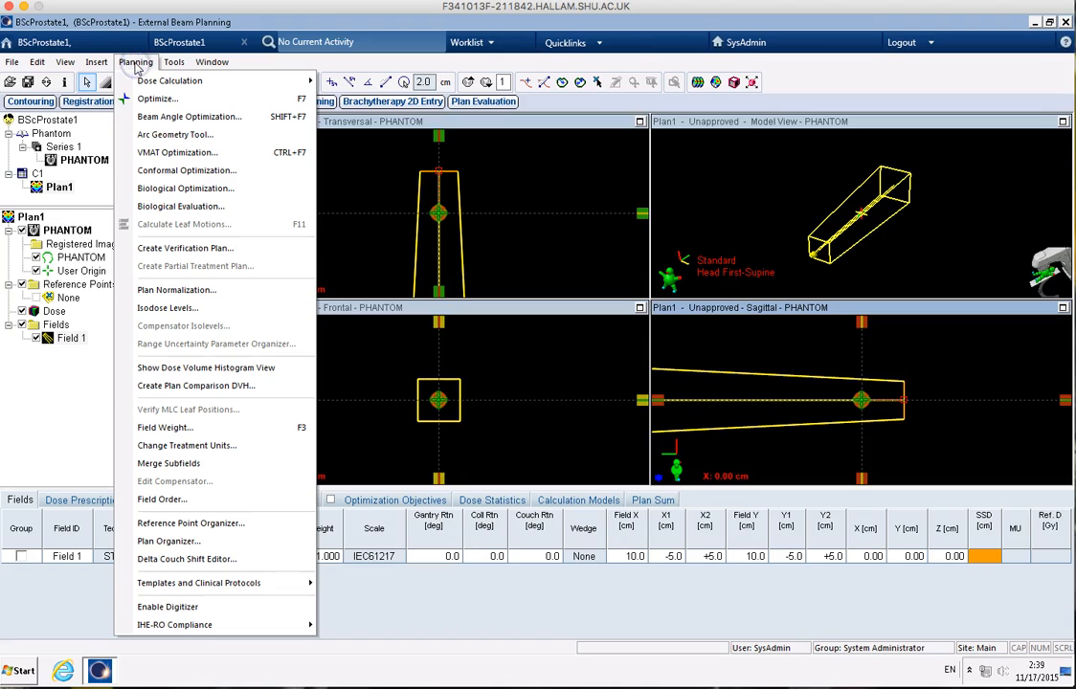
pyautogui.click(211, 253)
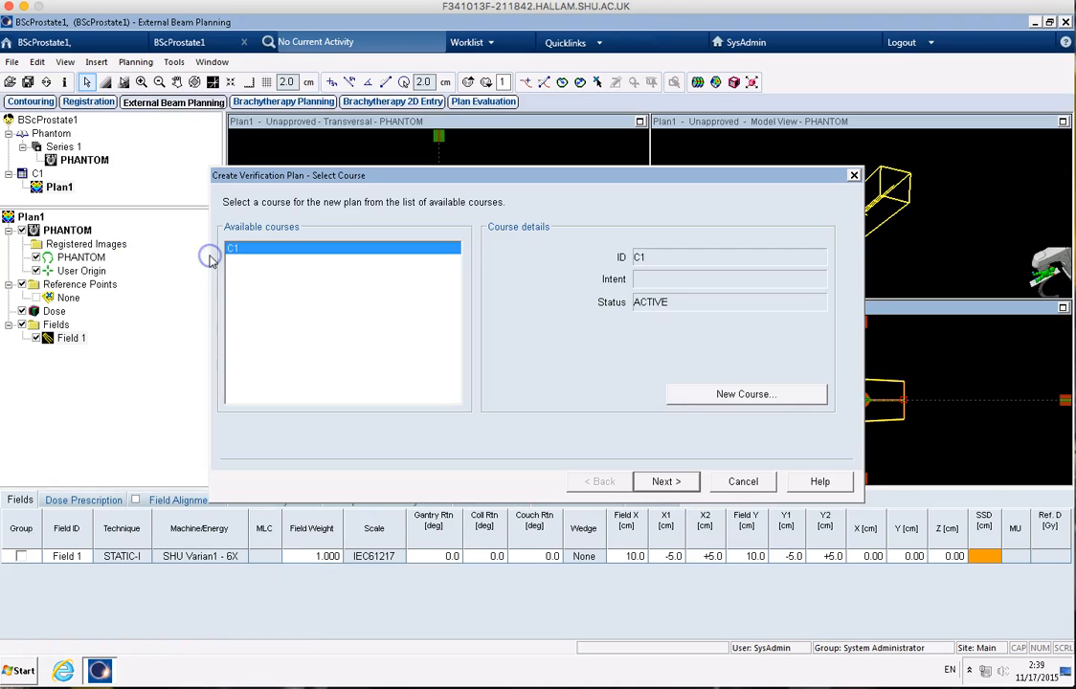
pyautogui.click(680, 484)
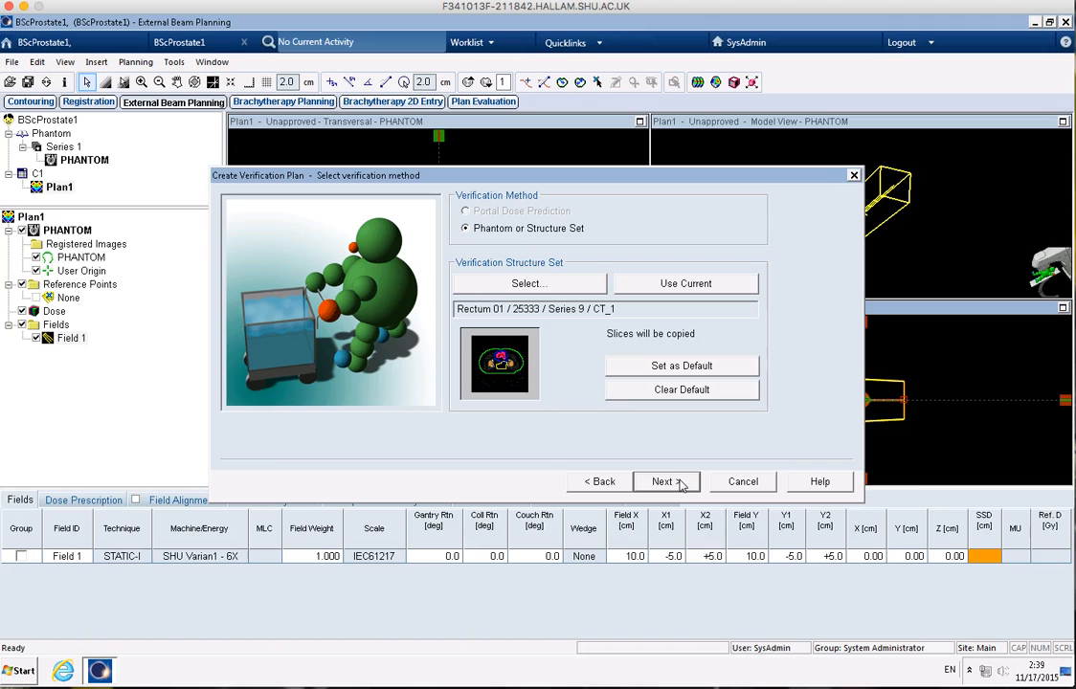
pyautogui.click(528, 286)
pyautogui.click(529, 286)
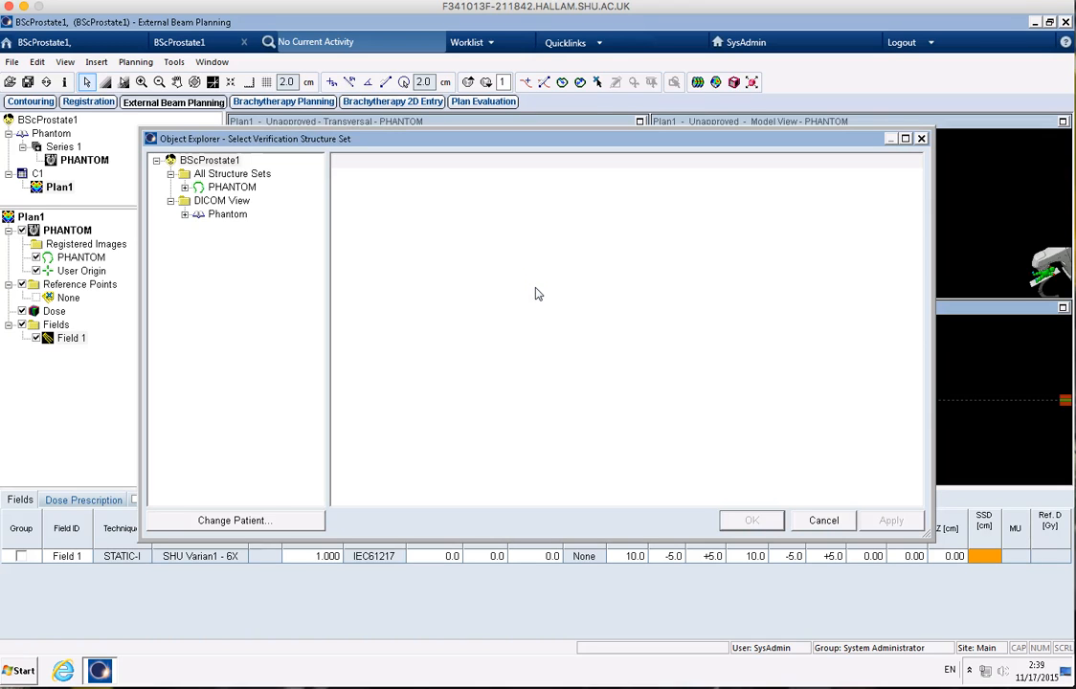
pyautogui.click(275, 527)
pyautogui.click(247, 530)
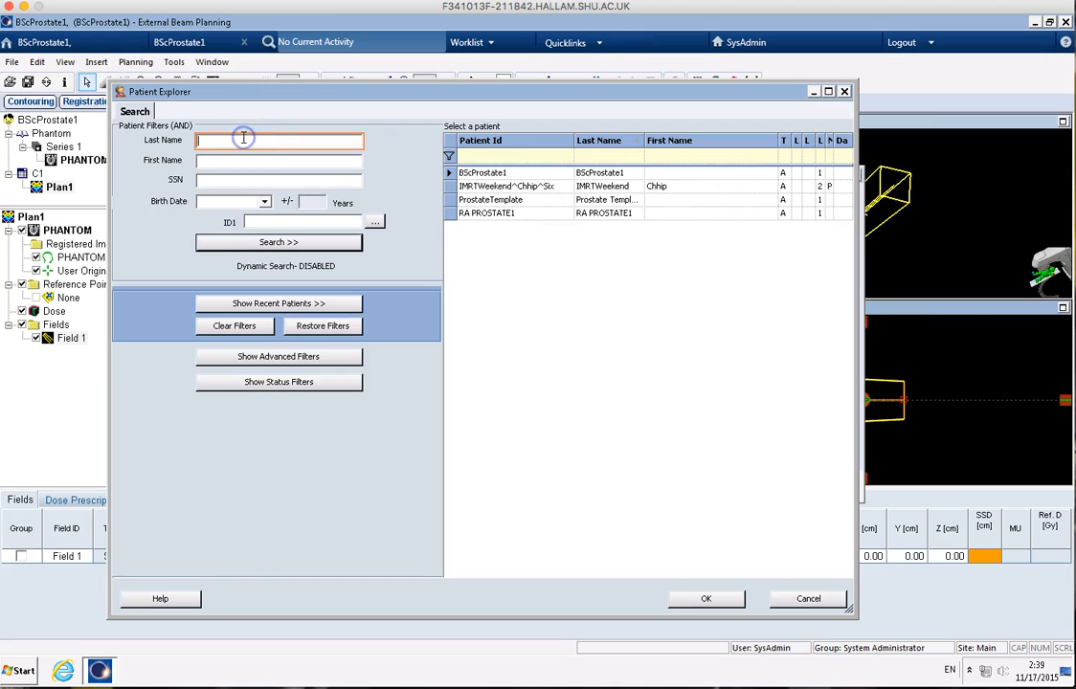
# Step: Try to find the template patient by the last name "prostatetemplate"
pyautogui.write('prostate')
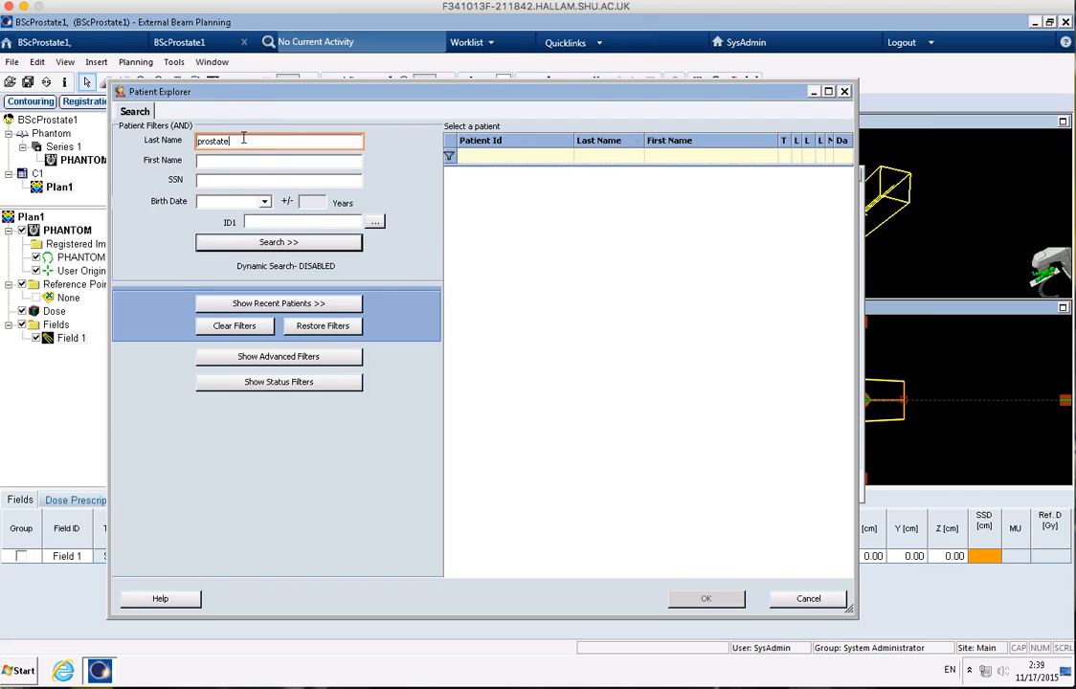
pyautogui.write('template')
pyautogui.press('Return')
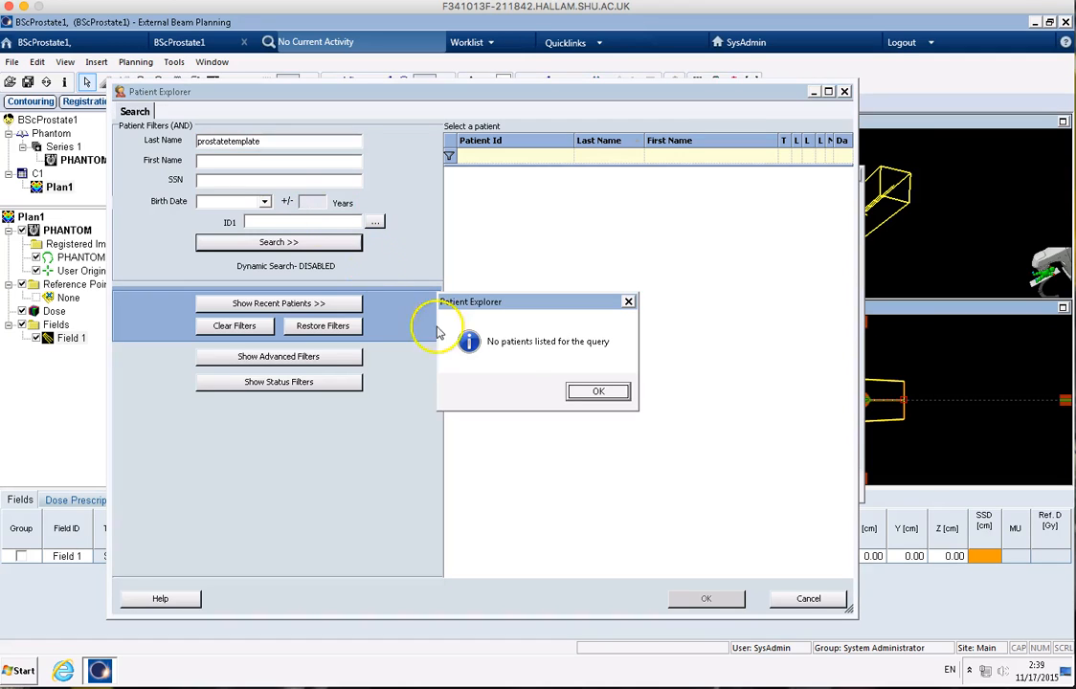
pyautogui.click(596, 392)
# Step: Search for patients with the last name "prostate" and choose the ProstateTemplate patient as the structure set source
pyautogui.click(280, 141)
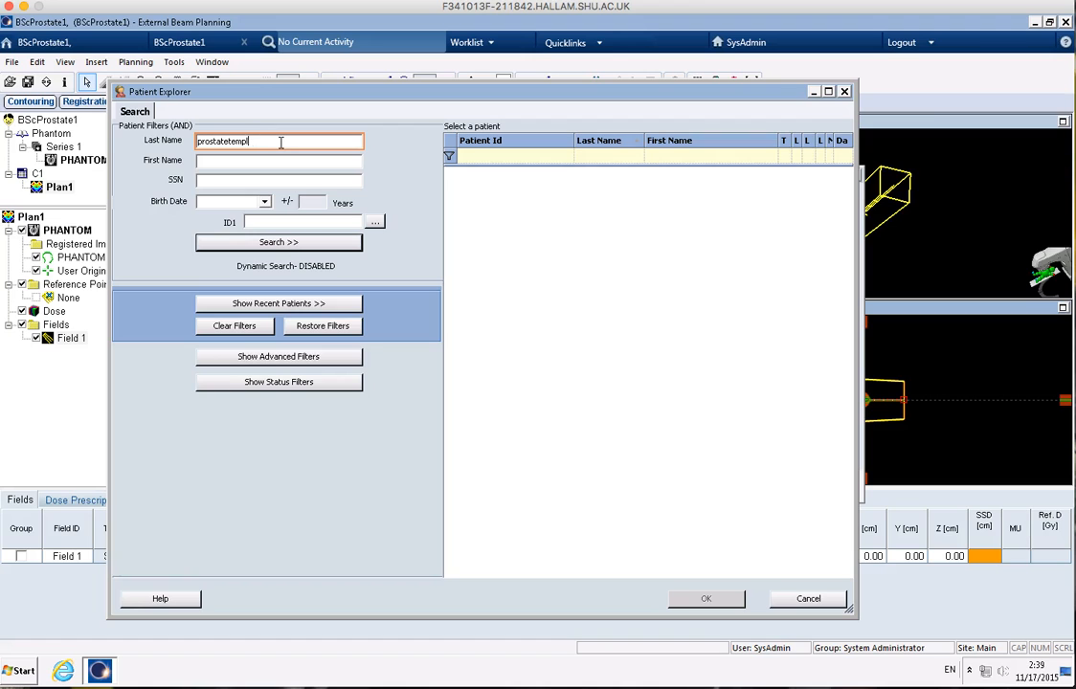
pyautogui.press('Return')
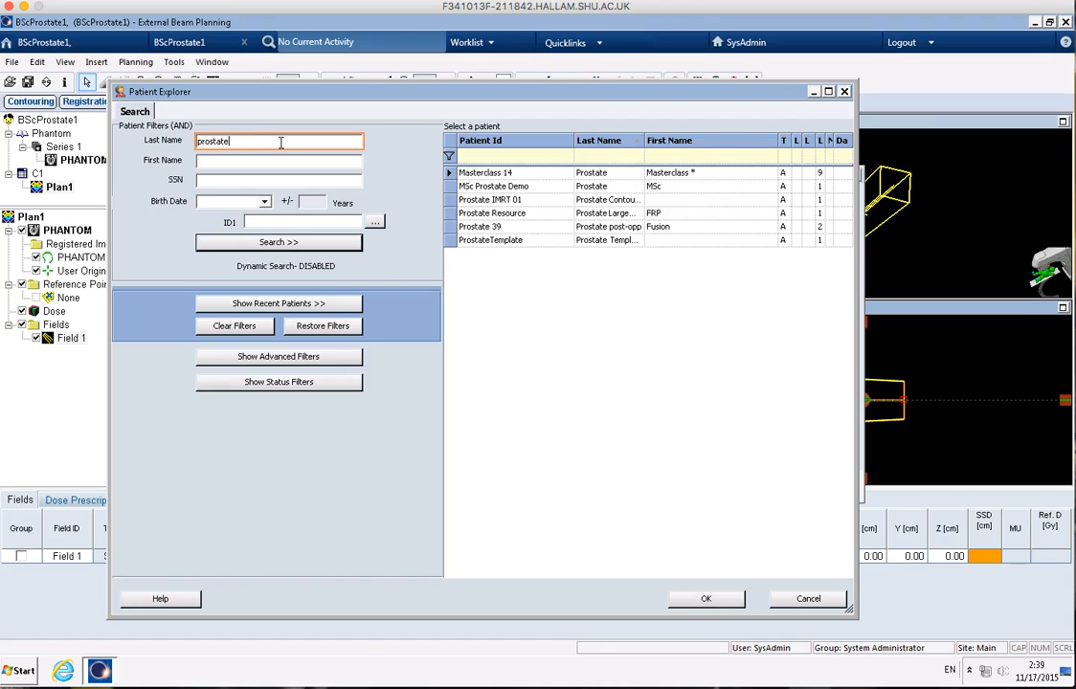
pyautogui.click(517, 245)
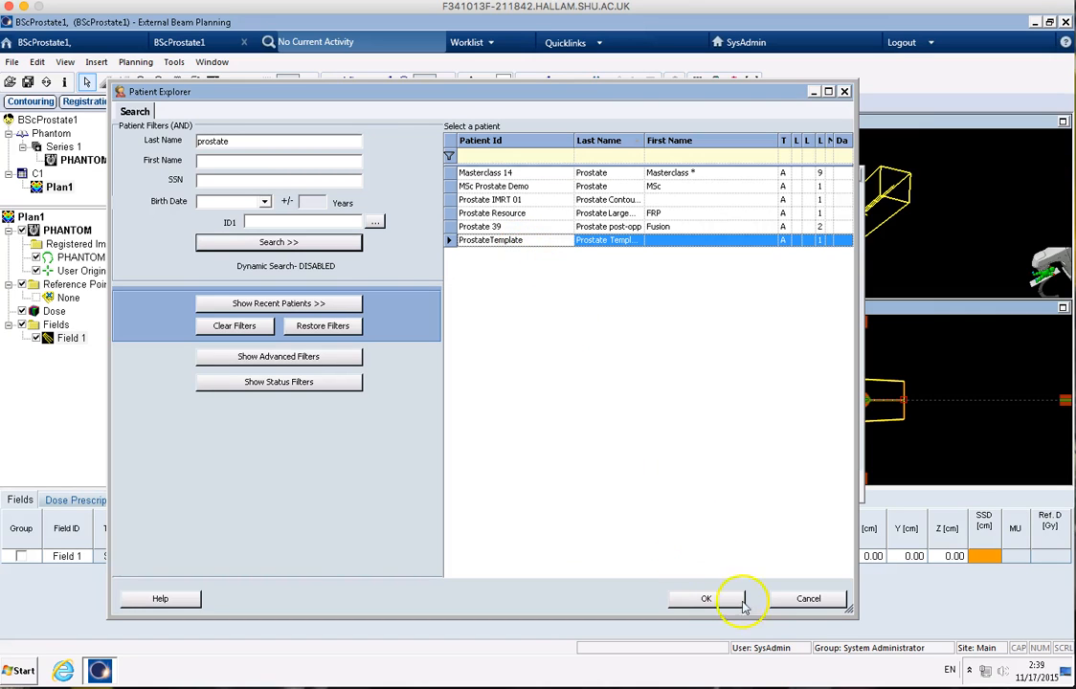
pyautogui.click(700, 601)
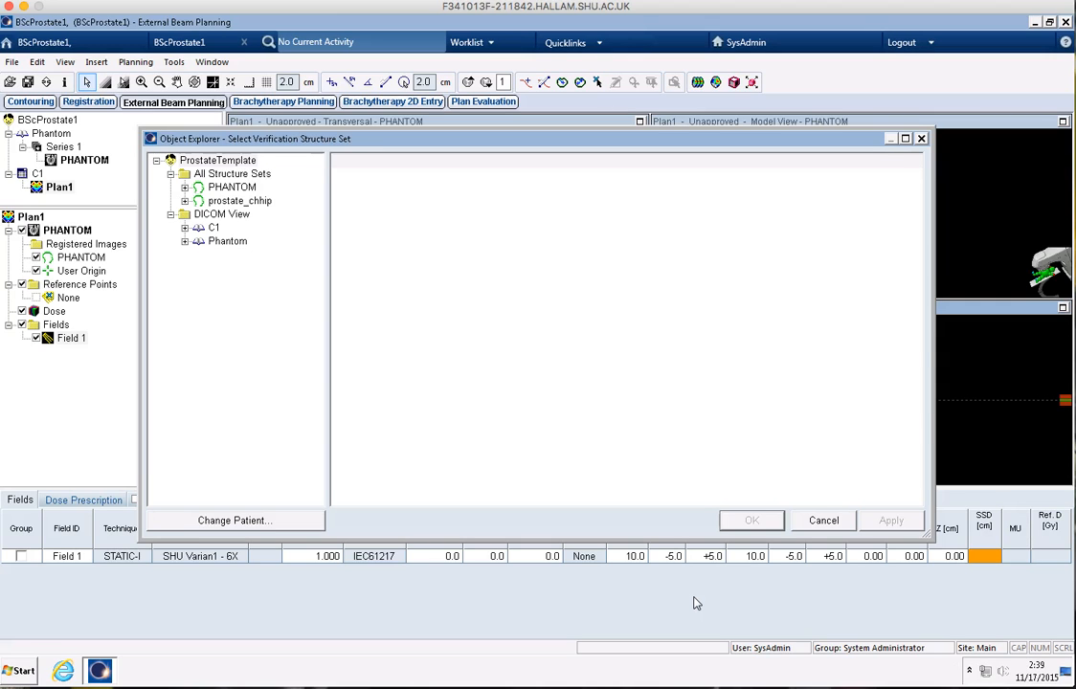
# Step: Use the prostate_chhip structure set and create the verification plan with gantry, collimator and couch reset to 0.0 degrees
pyautogui.doubleClick(238, 201)
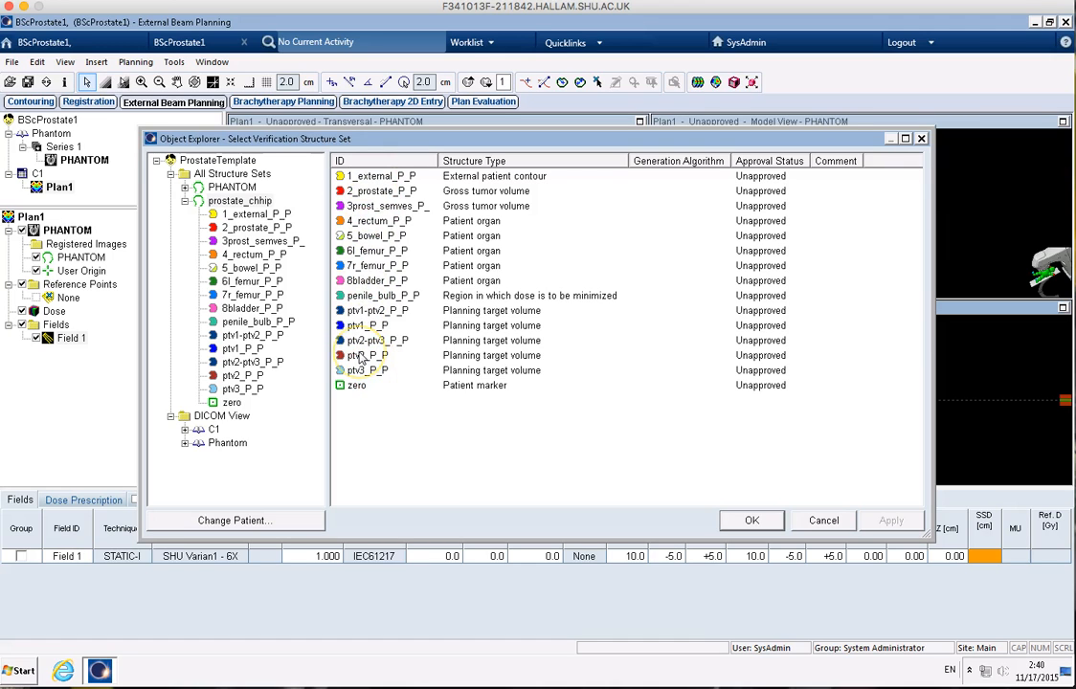
pyautogui.click(752, 521)
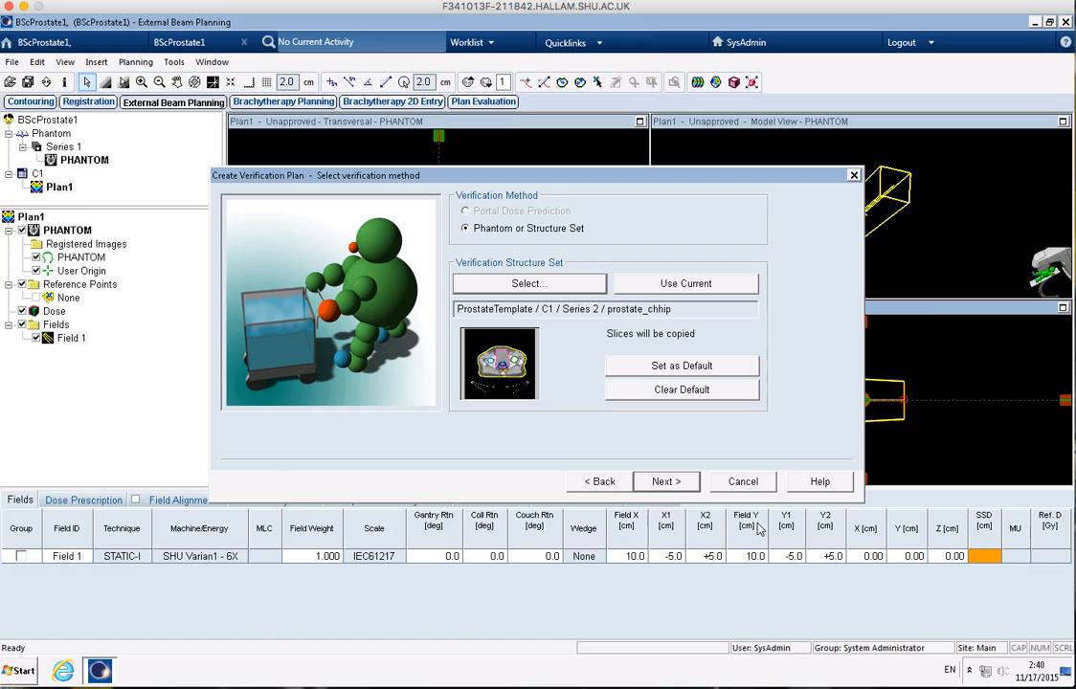
pyautogui.click(682, 482)
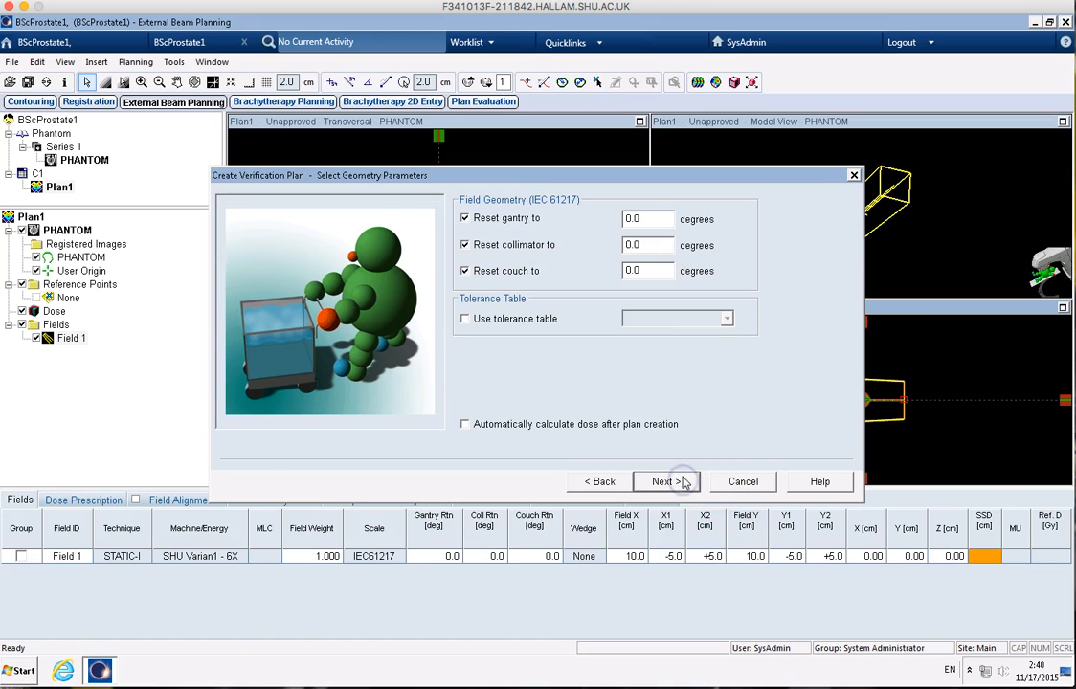
pyautogui.click(681, 481)
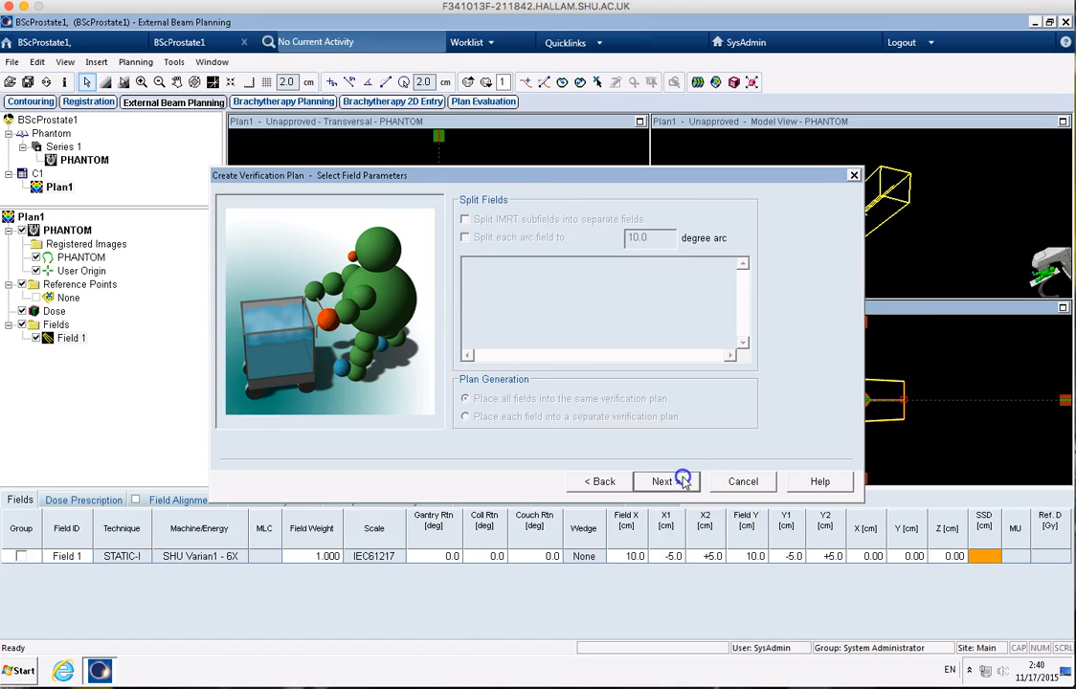
pyautogui.click(682, 482)
pyautogui.click(682, 482)
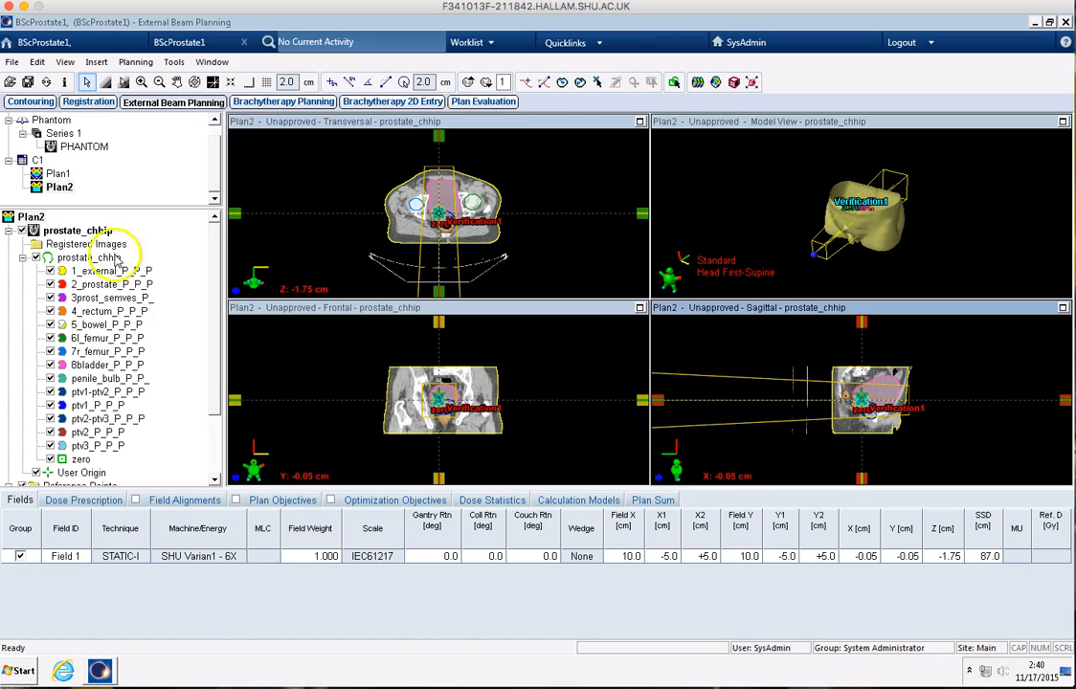
# Step: Rename the PHANTOM image in Series 1 by setting its ID to MC
pyautogui.rightClick(89, 148)
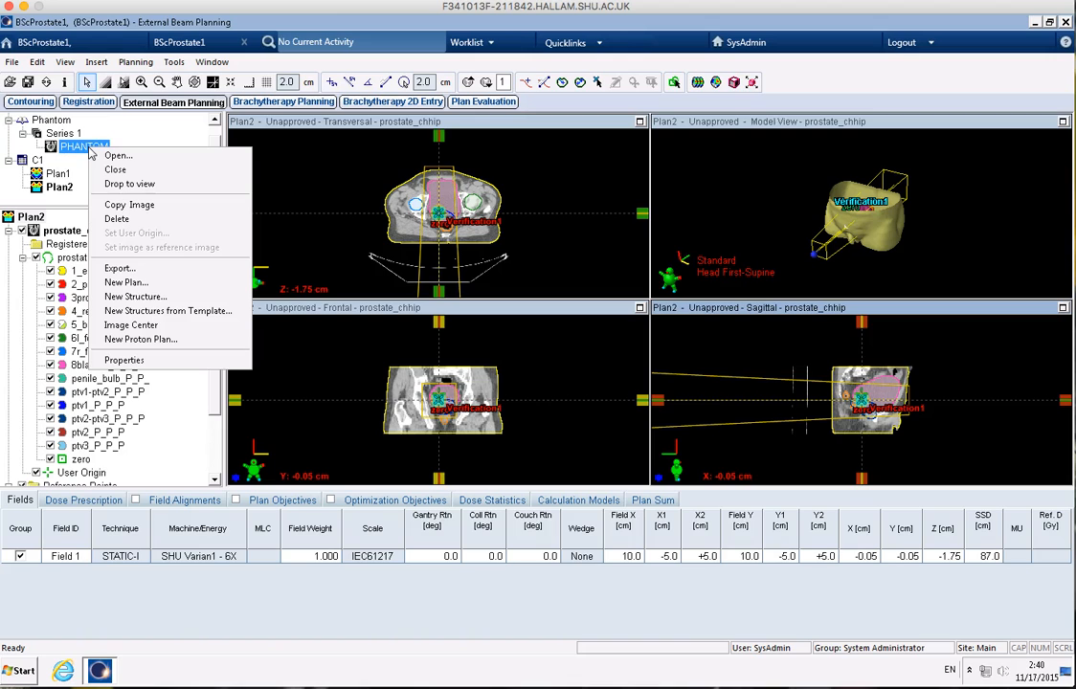
pyautogui.click(143, 361)
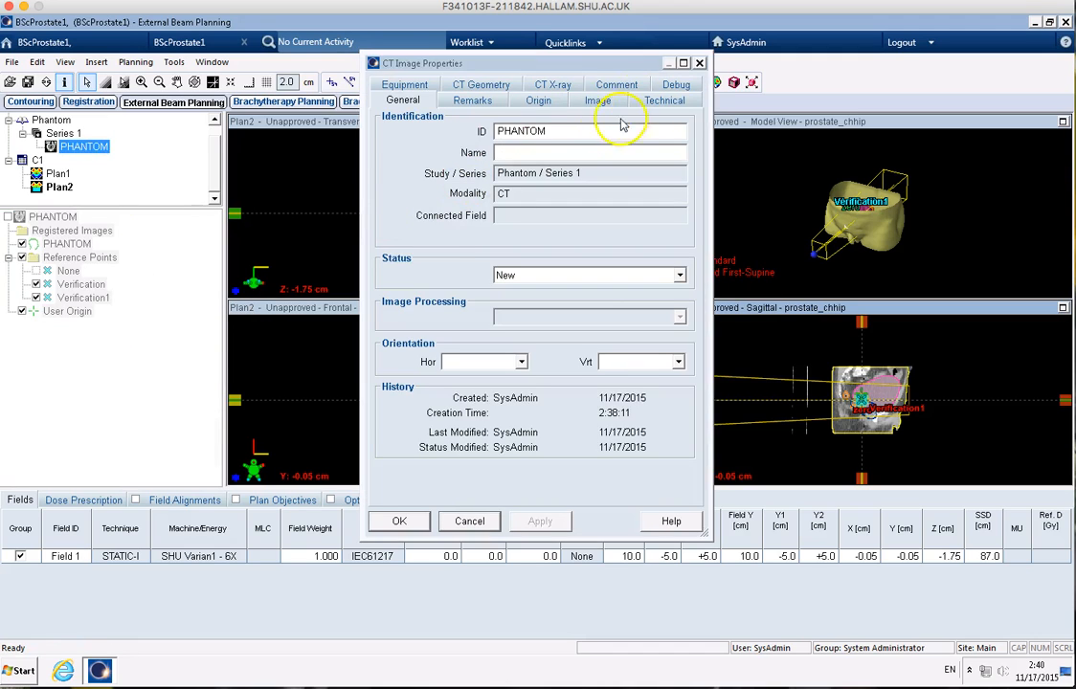
pyautogui.doubleClick(583, 134)
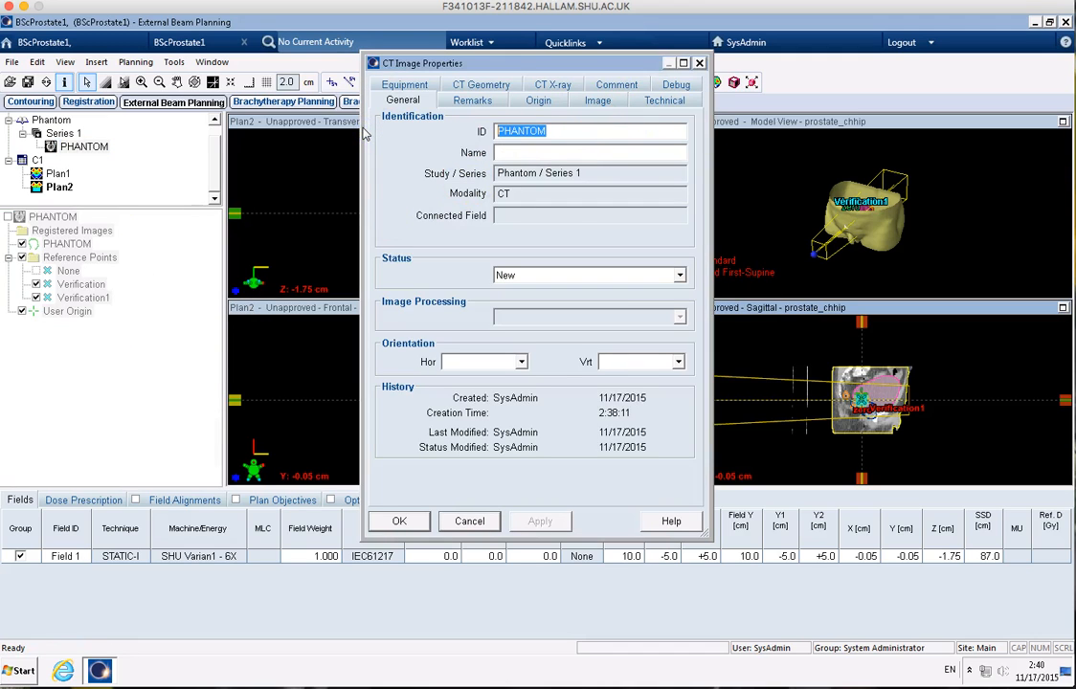
pyautogui.write('MC')
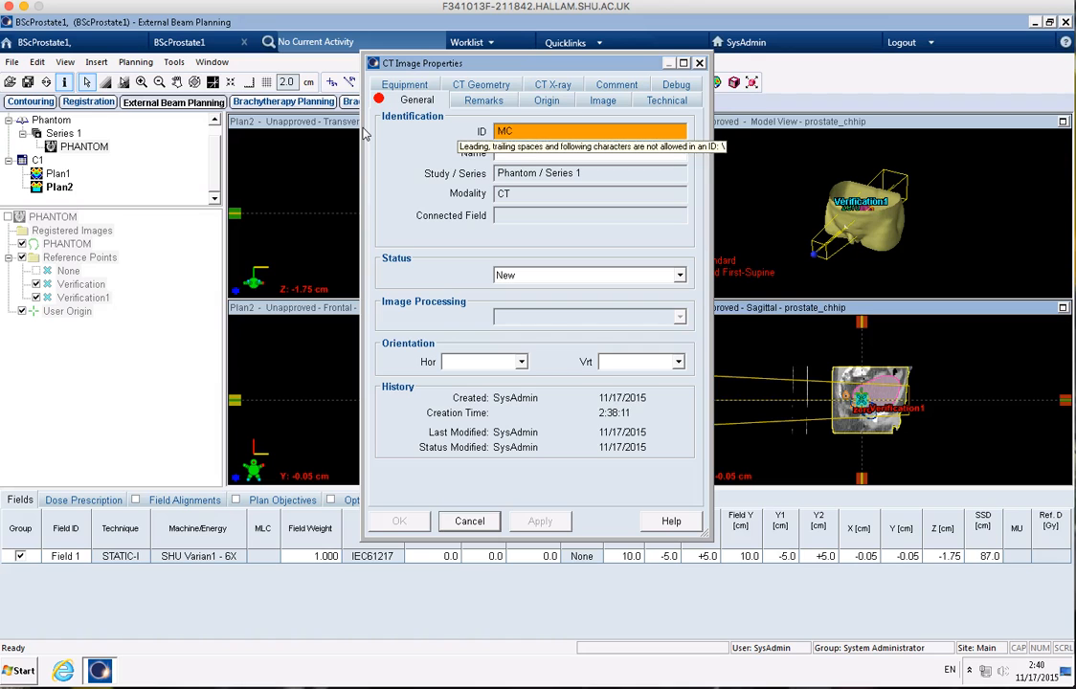
pyautogui.press('BackSpace')
pyautogui.click(393, 522)
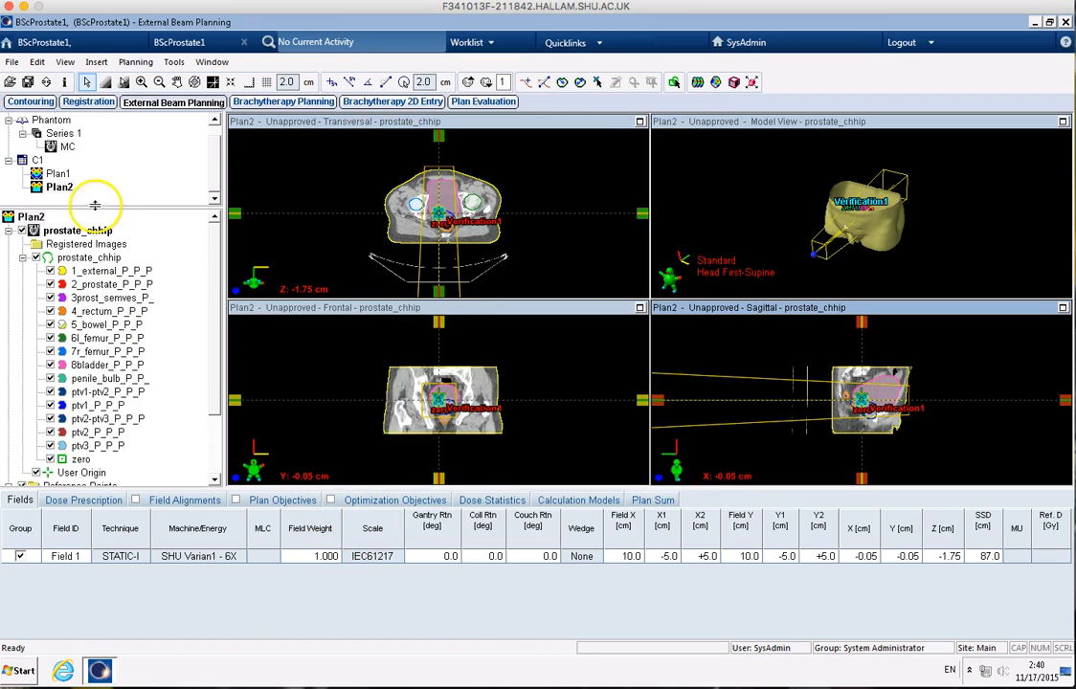
# Step: Delete the original Plan1 from course C1
pyautogui.rightClick(57, 174)
pyautogui.click(112, 160)
pyautogui.rightClick(59, 171)
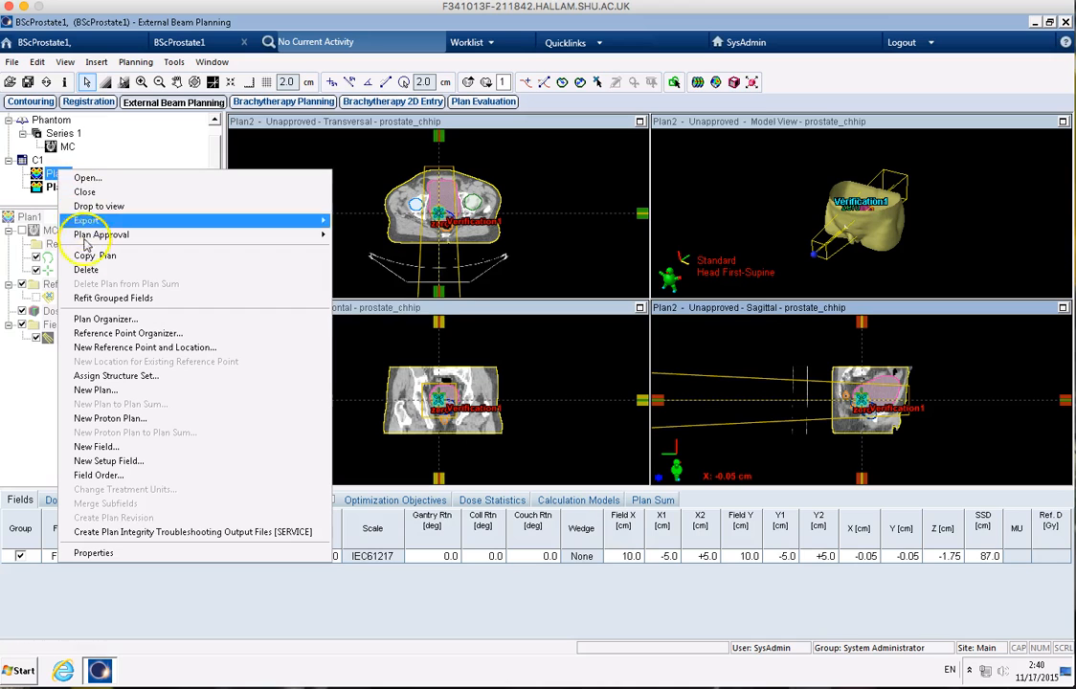
pyautogui.click(86, 269)
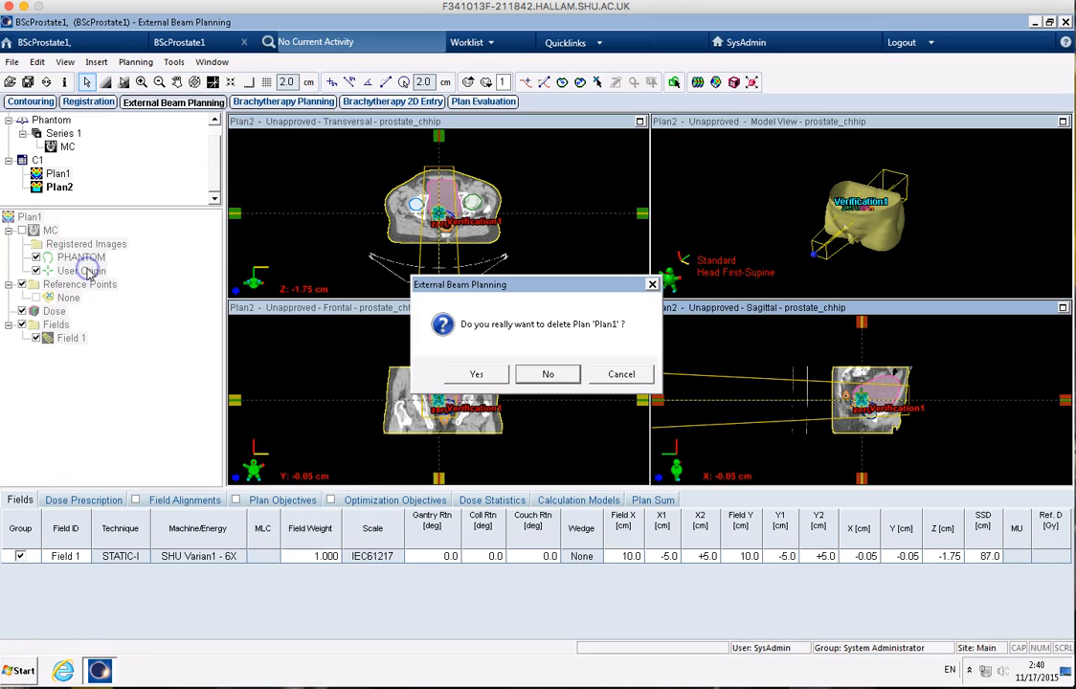
pyautogui.click(473, 375)
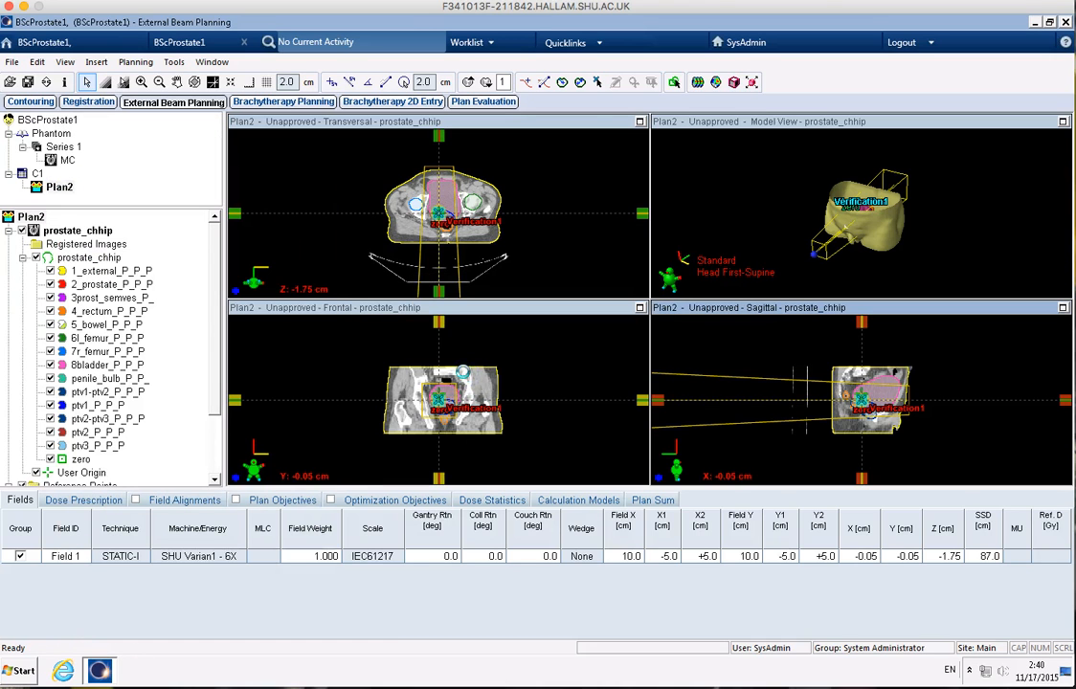
# Step: Rename the verification plan Plan2 by setting its ID to MC
pyautogui.rightClick(59, 188)
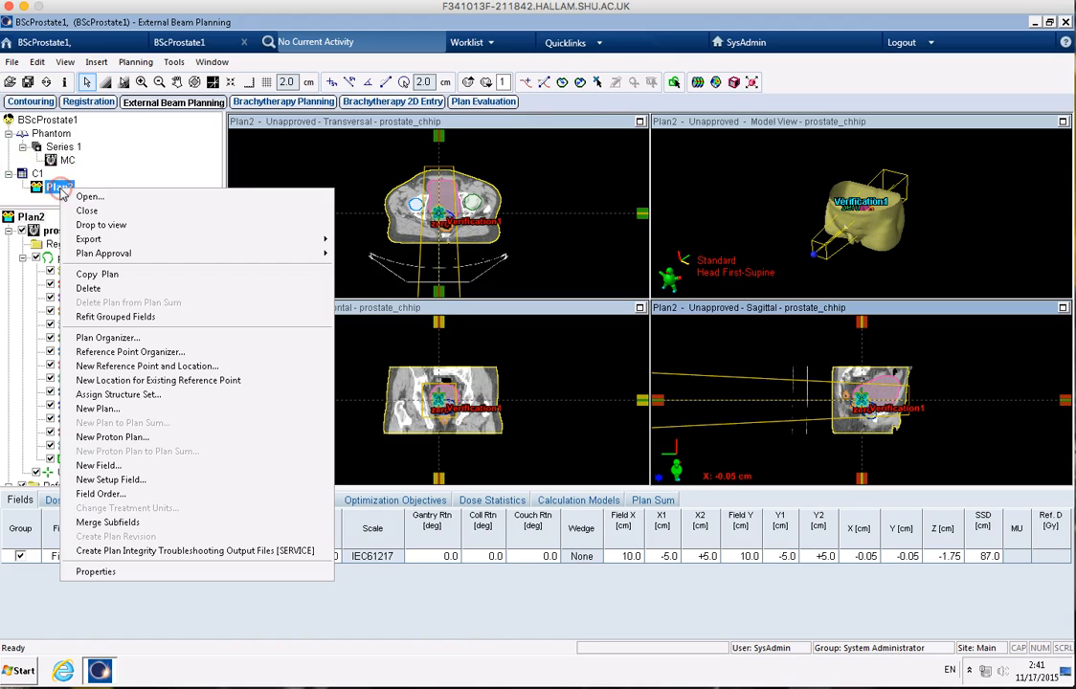
pyautogui.click(105, 572)
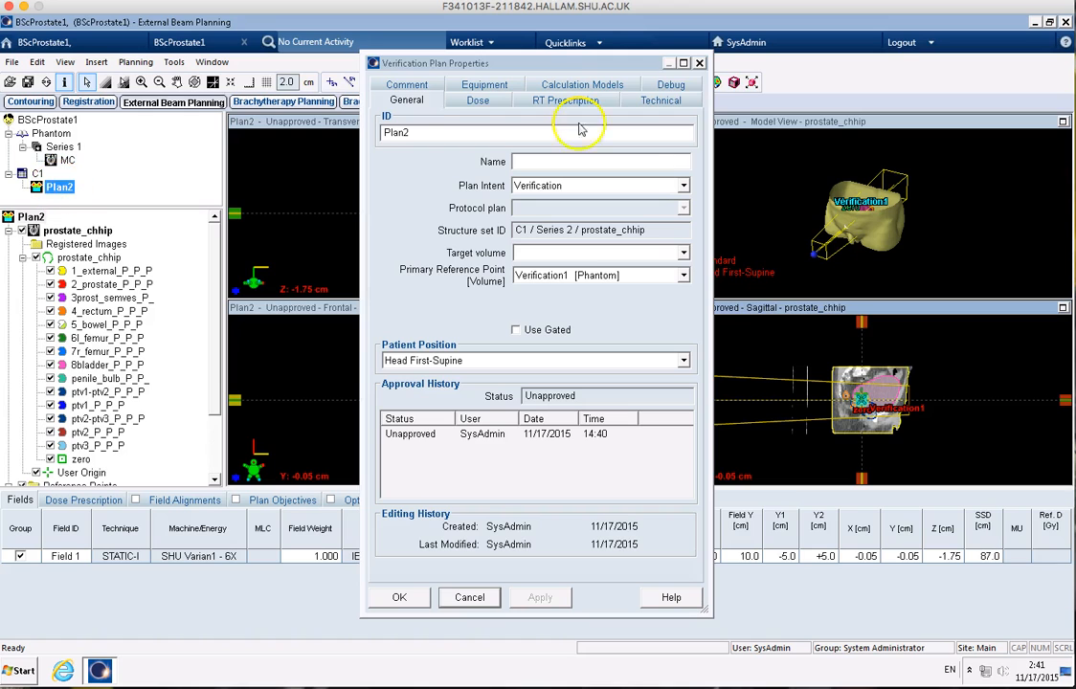
pyautogui.doubleClick(396, 132)
pyautogui.write('M')
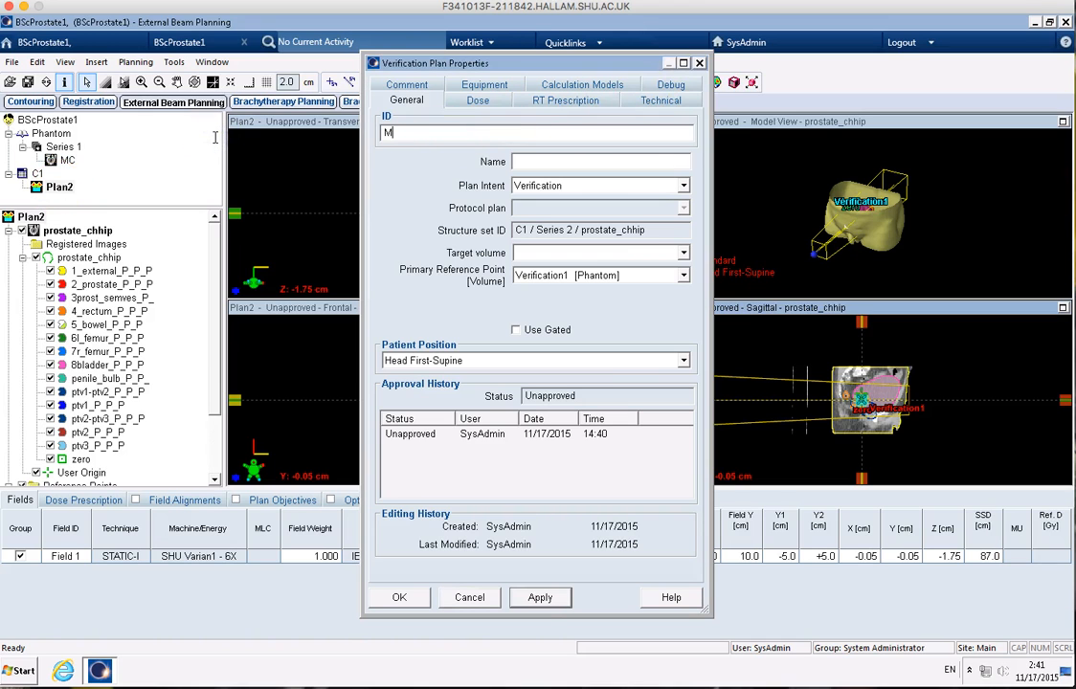
pyautogui.write('C')
pyautogui.click(399, 598)
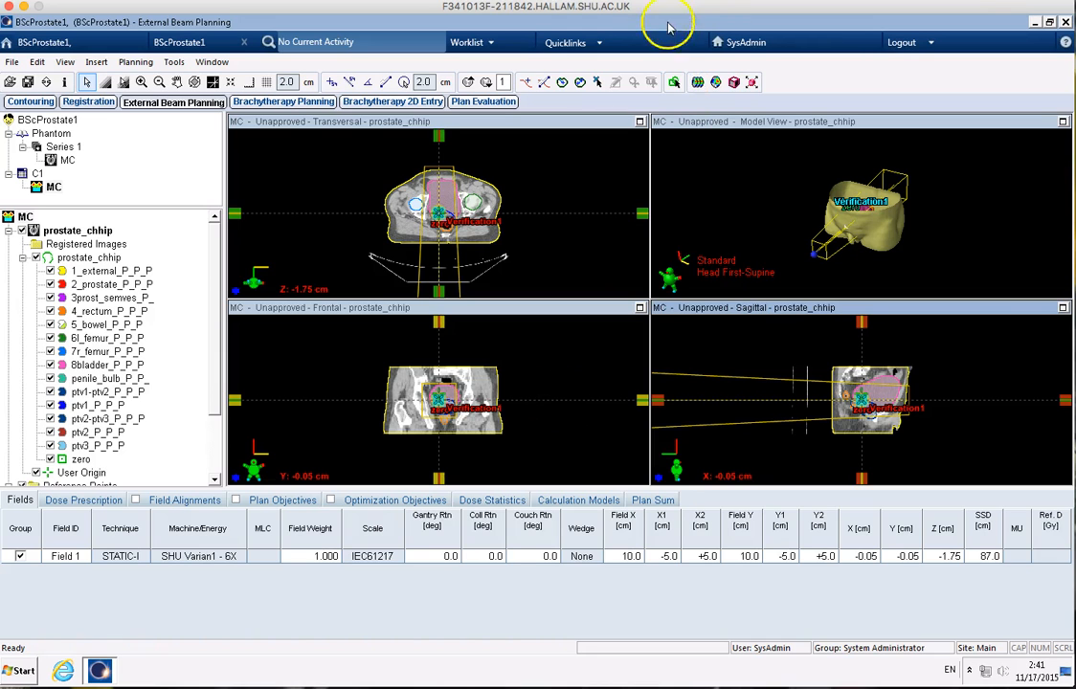
# Step: Maximize the transversal view of plan MC and examine the copied prostate structures through the CT slices
pyautogui.click(640, 122)
pyautogui.scroll(-15, 591, 255)
pyautogui.scroll(17, 590, 255)
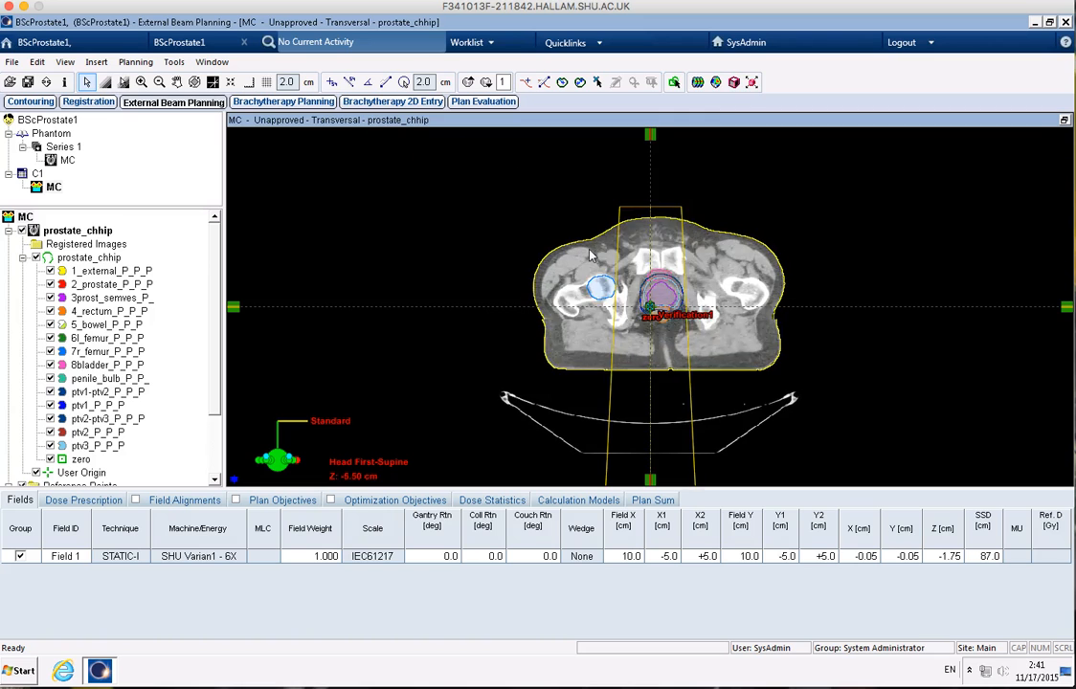
pyautogui.scroll(-13, 591, 255)
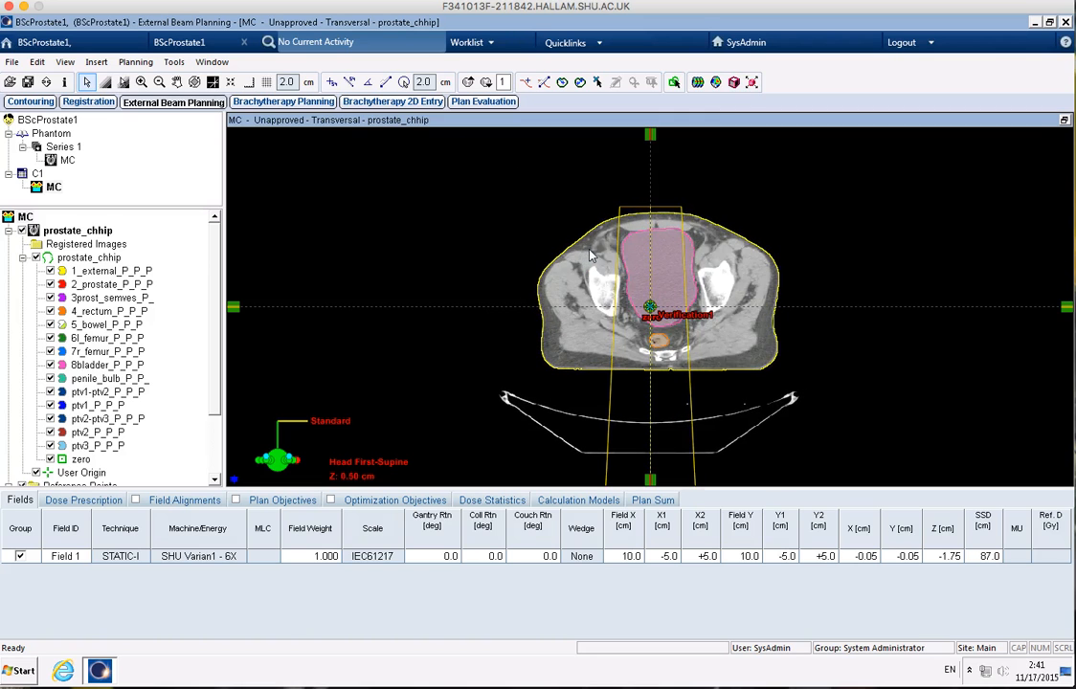
pyautogui.scroll(-4, 591, 255)
pyautogui.scroll(12, 591, 255)
pyautogui.scroll(4, 591, 254)
pyautogui.scroll(-9, 591, 255)
pyautogui.scroll(6, 591, 254)
pyautogui.scroll(-1, 591, 255)
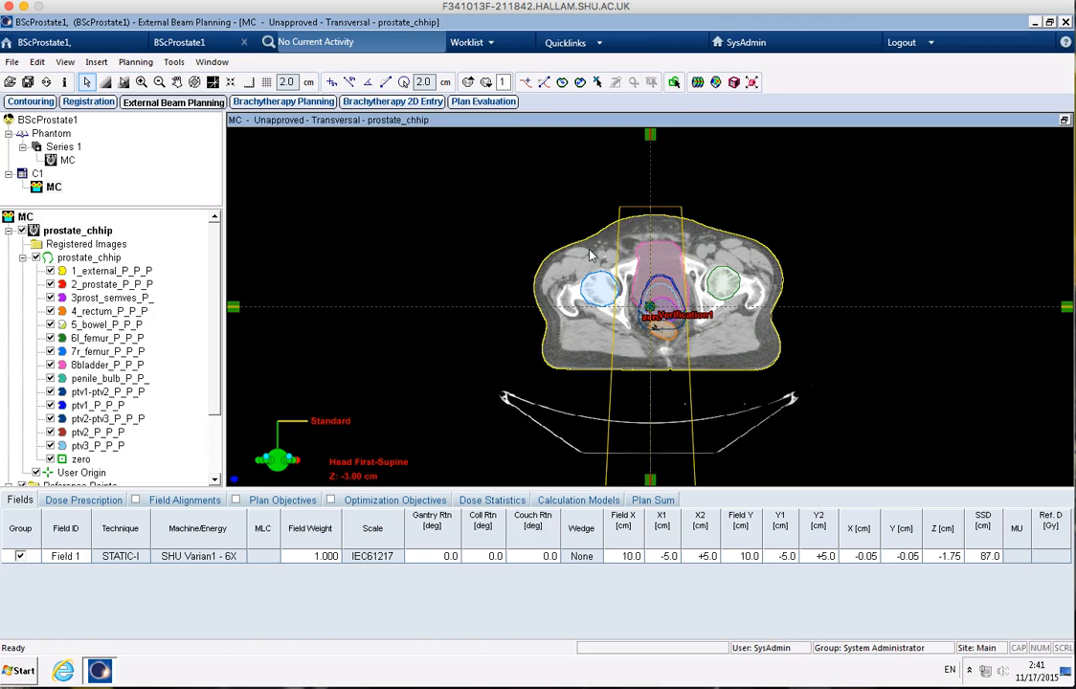